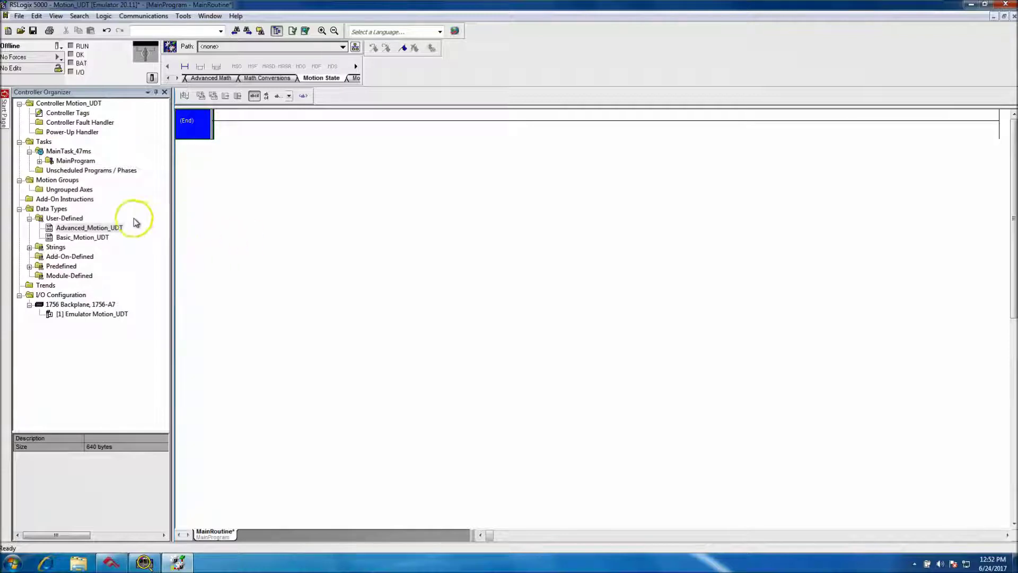
Expand MainProgram under MainTask_47ms to list its Program Tags and MainRoutine
click(39, 162)
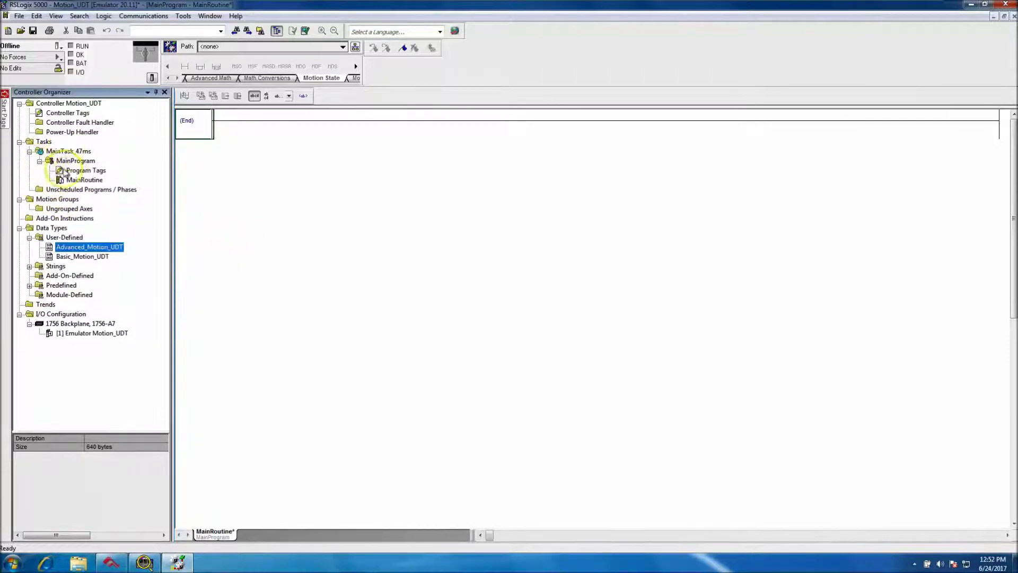
Enable Time Synchronization on the Date/Time tab of the Motion_UDT controller properties
click(152, 79)
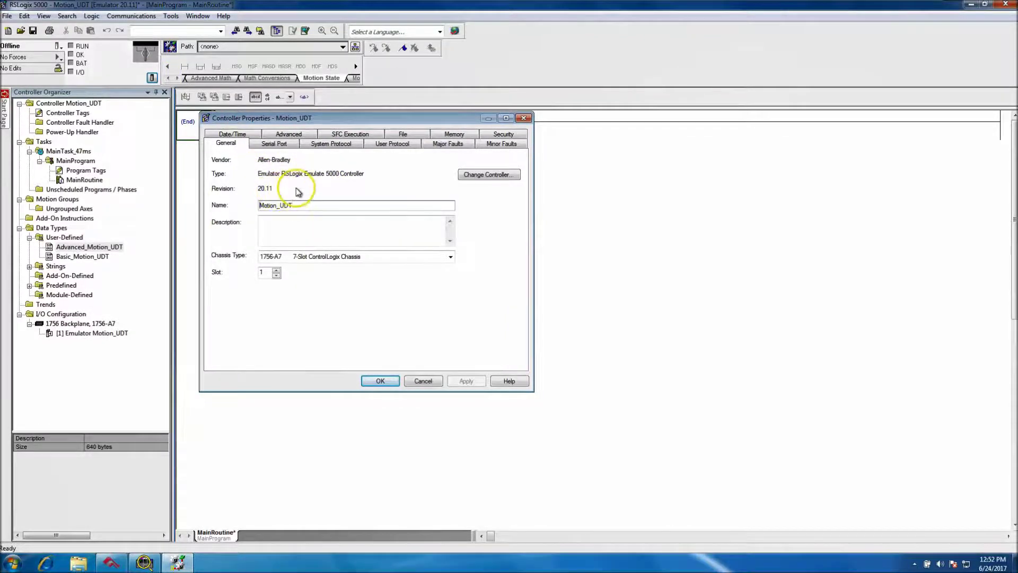
double_click(274, 206)
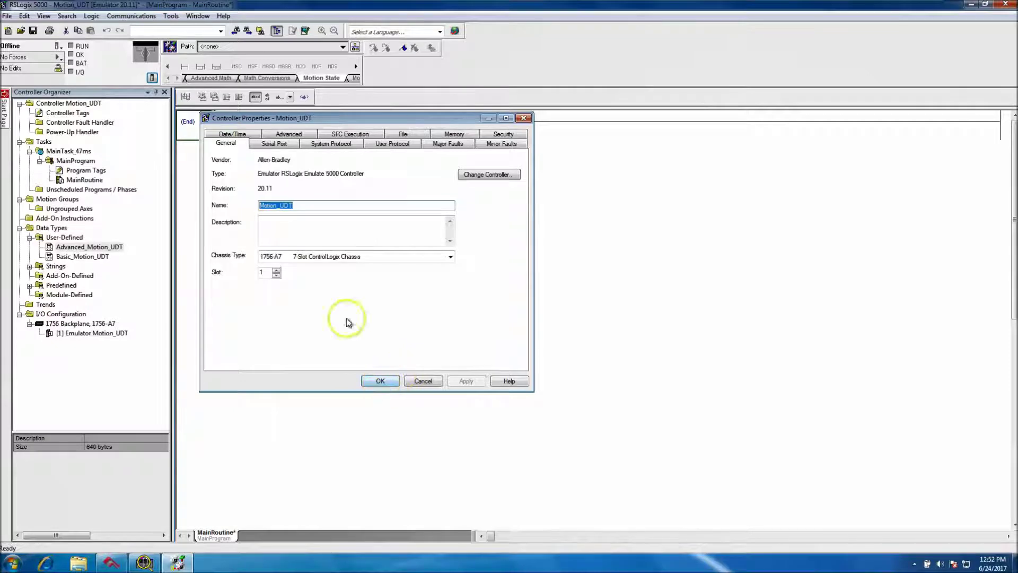
click(247, 136)
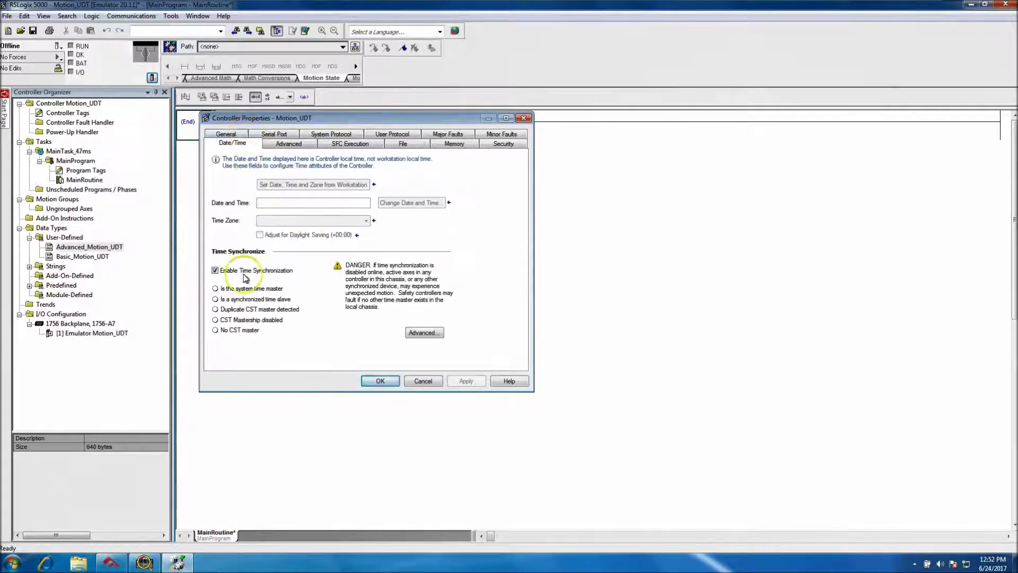
click(227, 270)
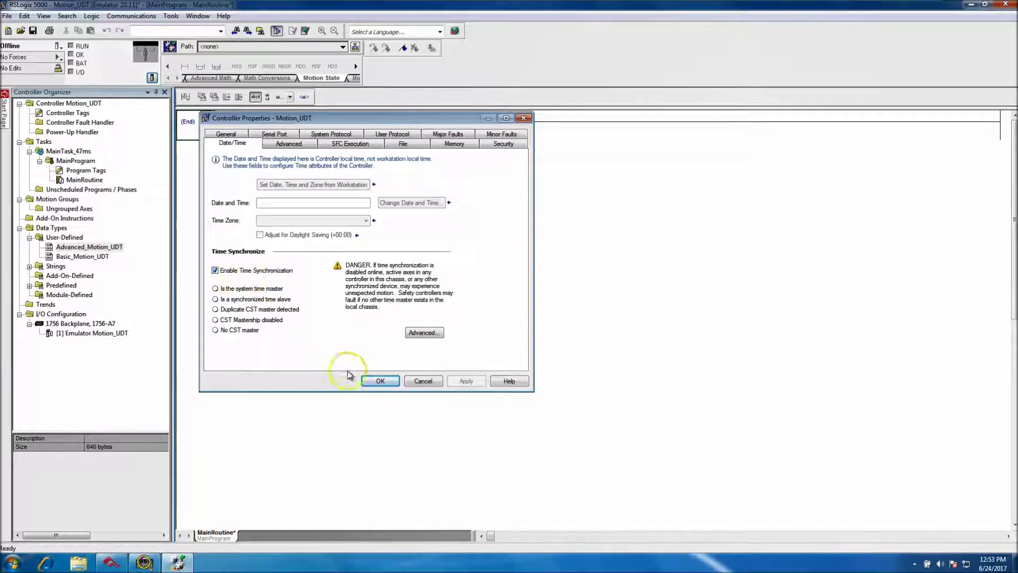
click(380, 380)
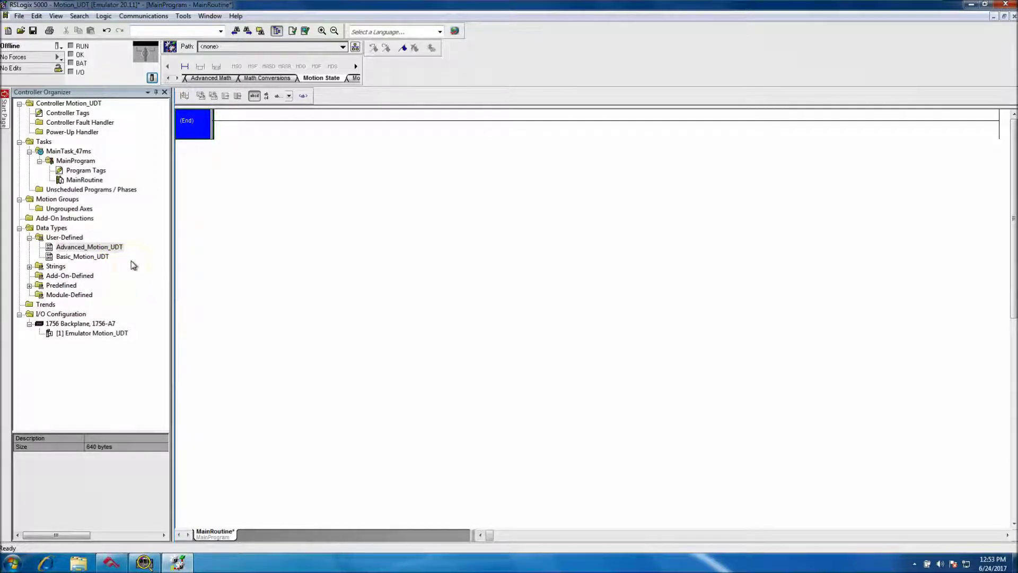
click(105, 258)
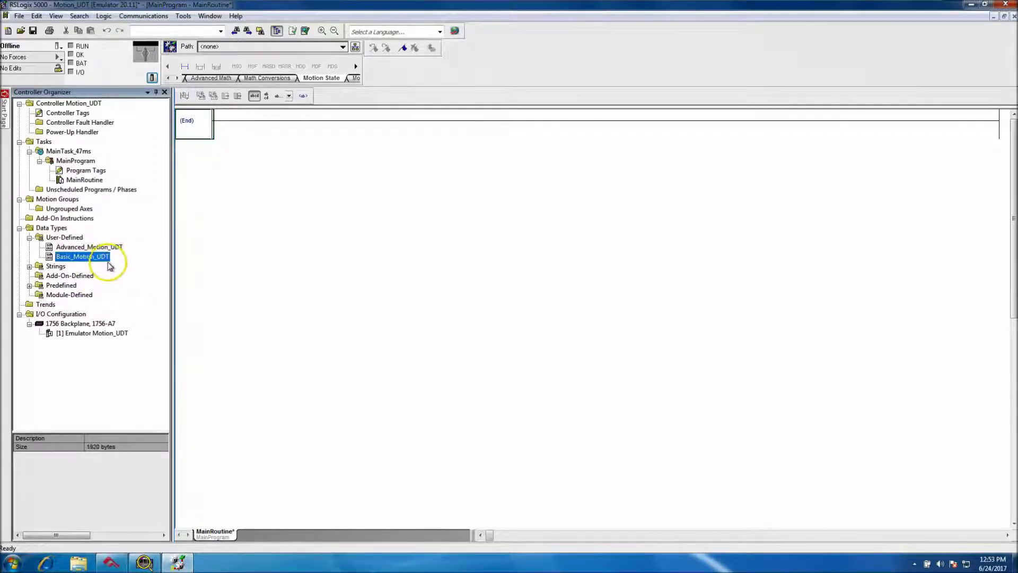
double_click(107, 261)
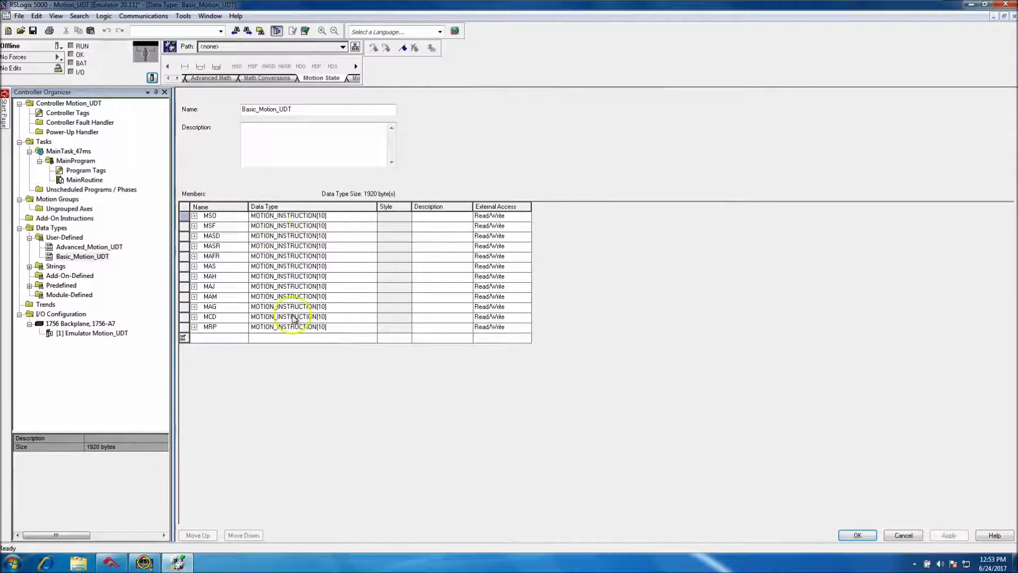
click(904, 535)
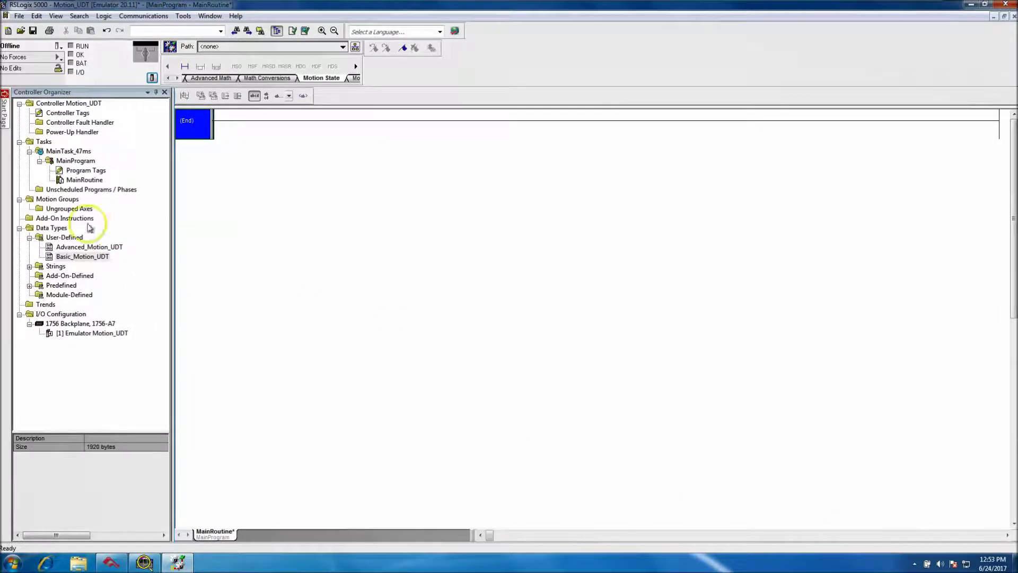
click(69, 200)
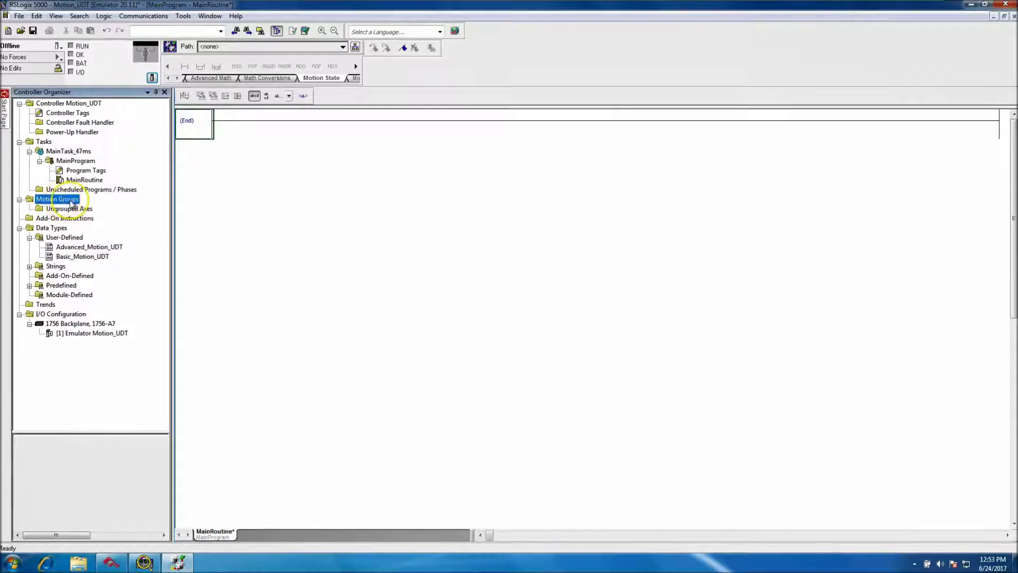
Create a new motion group under Motion Groups, keeping the default name Motion_Group
right_click(70, 203)
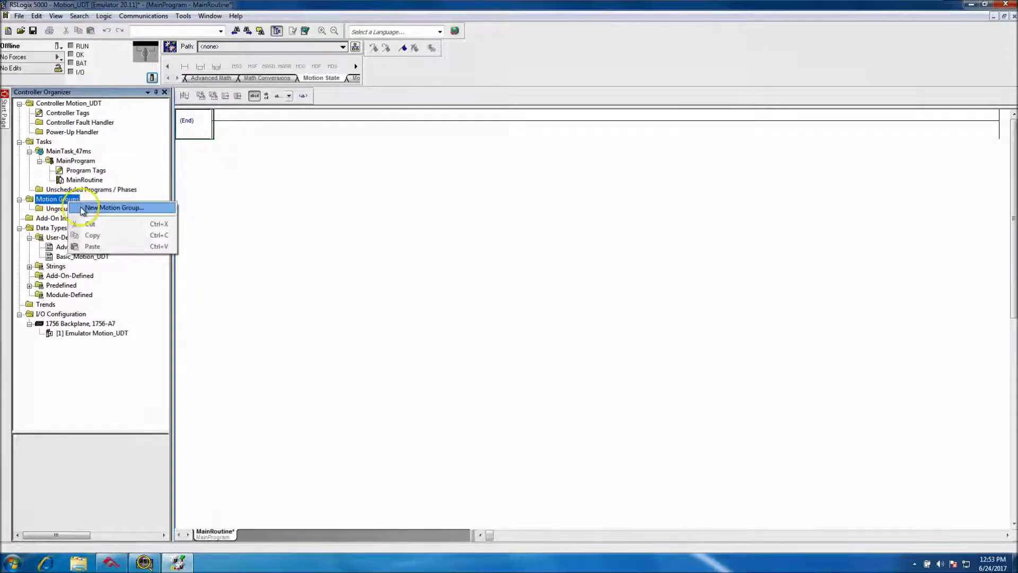
click(85, 207)
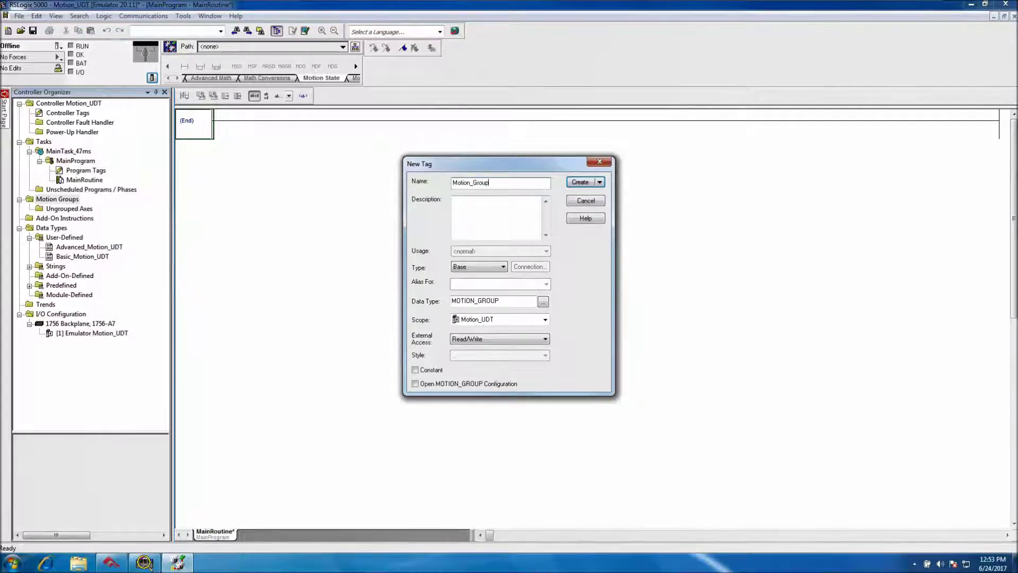
click(578, 183)
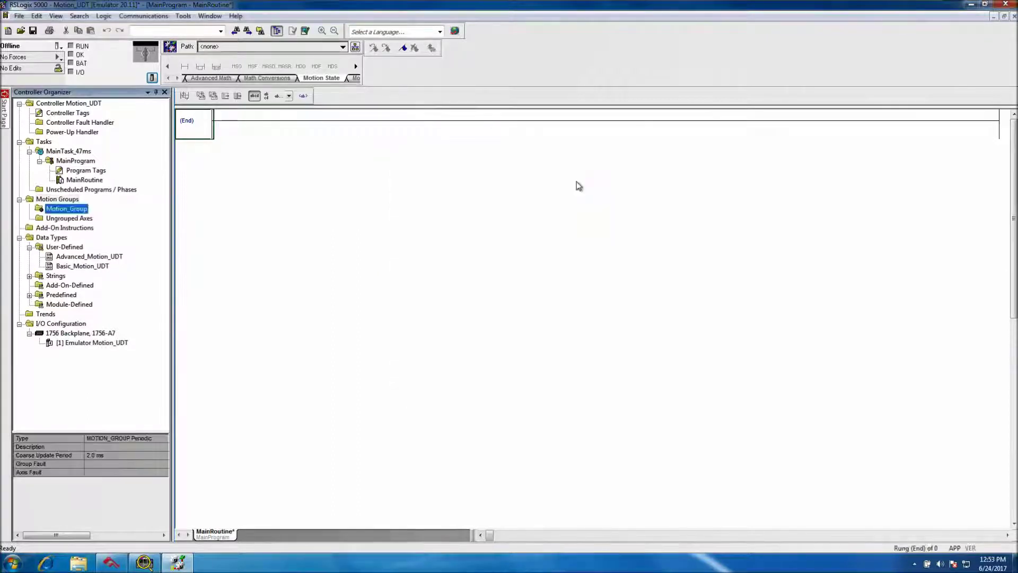
Add an AXIS_SERVO axis named Axis01 to Motion_Group
right_click(68, 212)
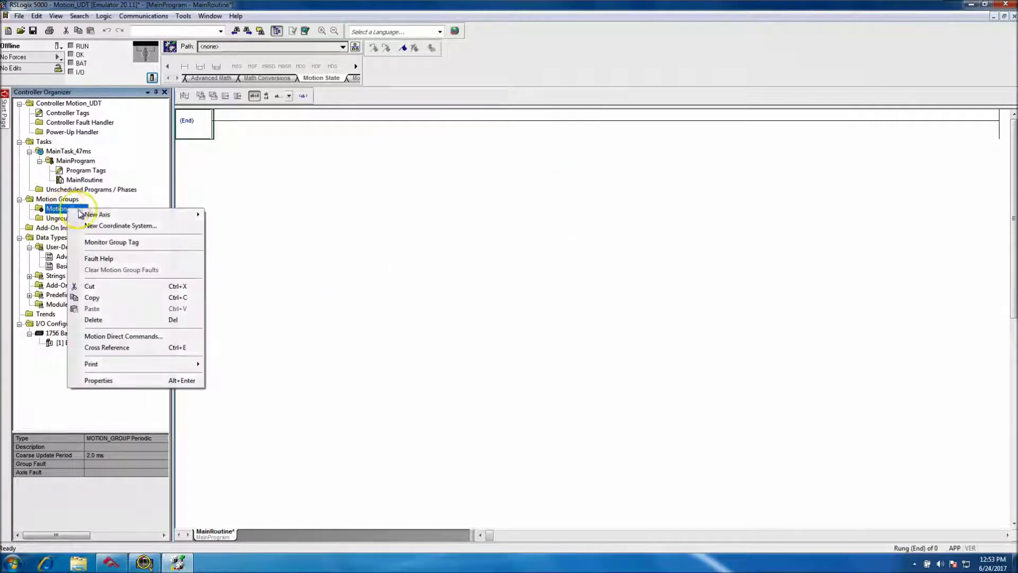
mouse_move(103, 215)
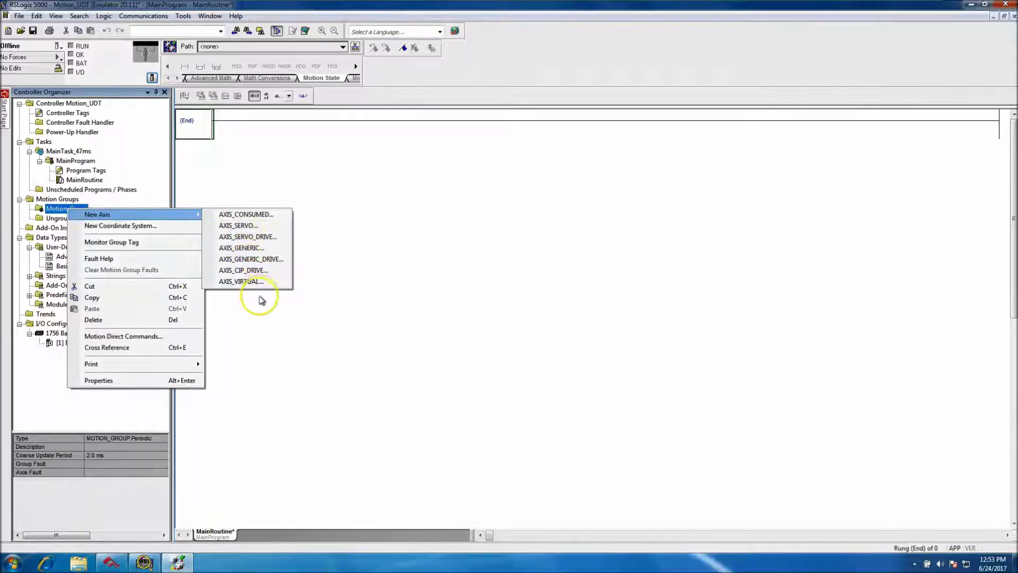
click(267, 226)
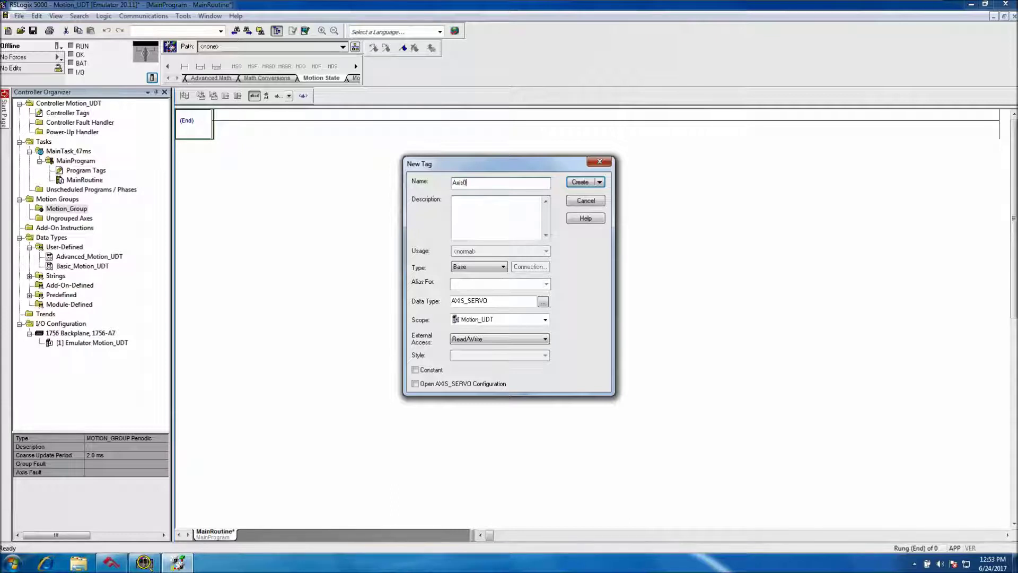
click(580, 185)
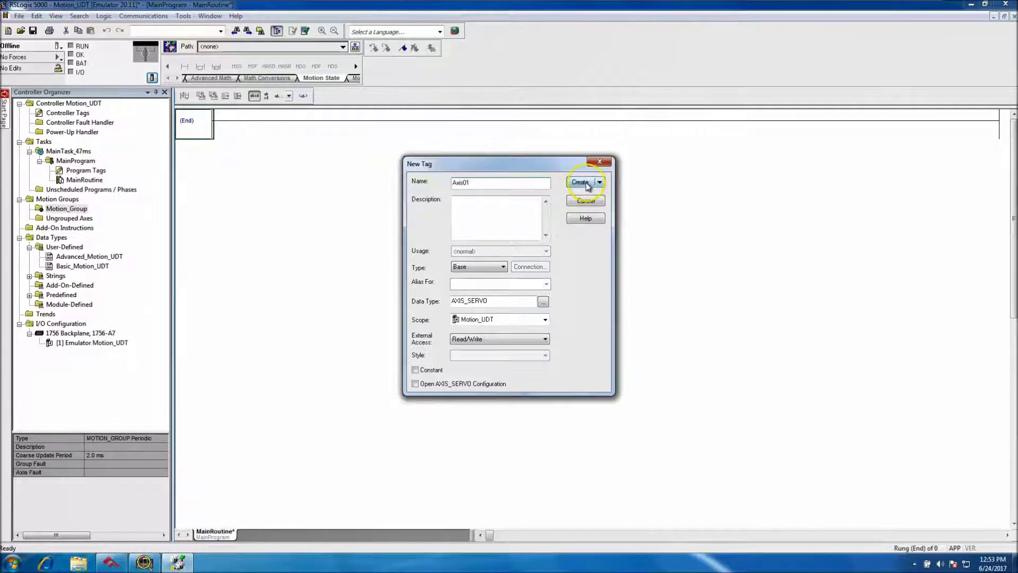
Add a second AXIS_SERVO axis named Axis02 to Motion_Group
click(52, 209)
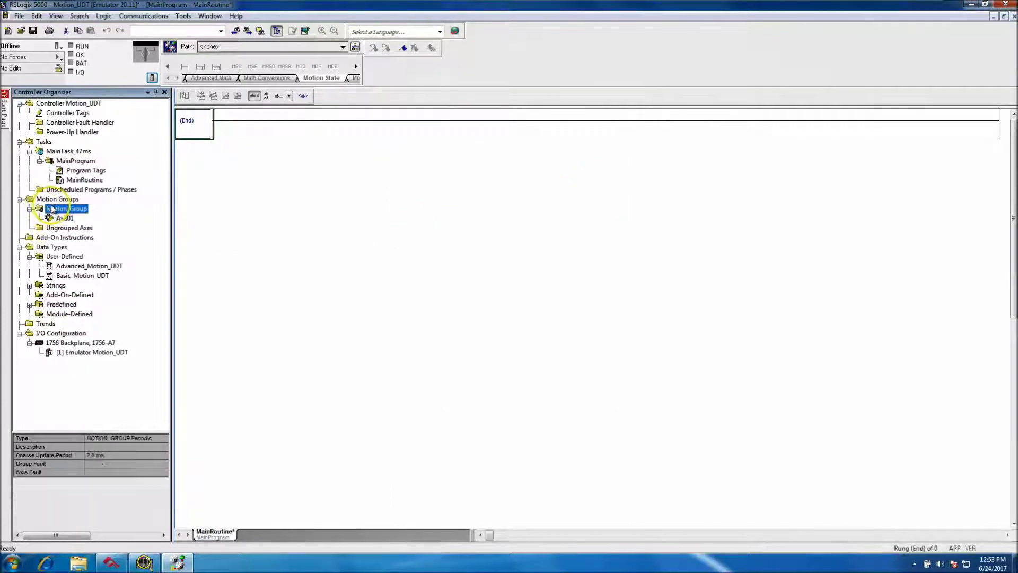
right_click(51, 208)
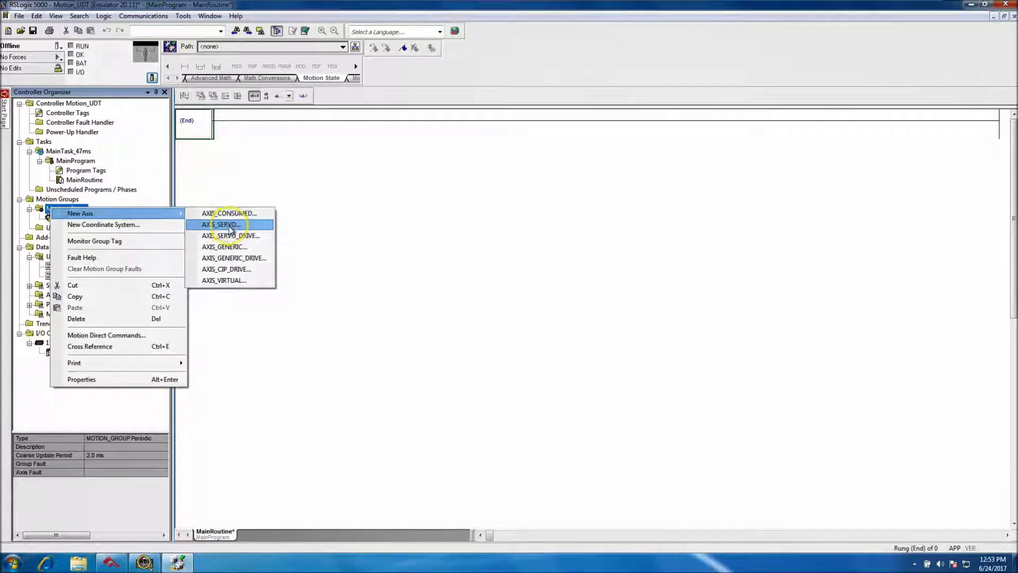
click(231, 225)
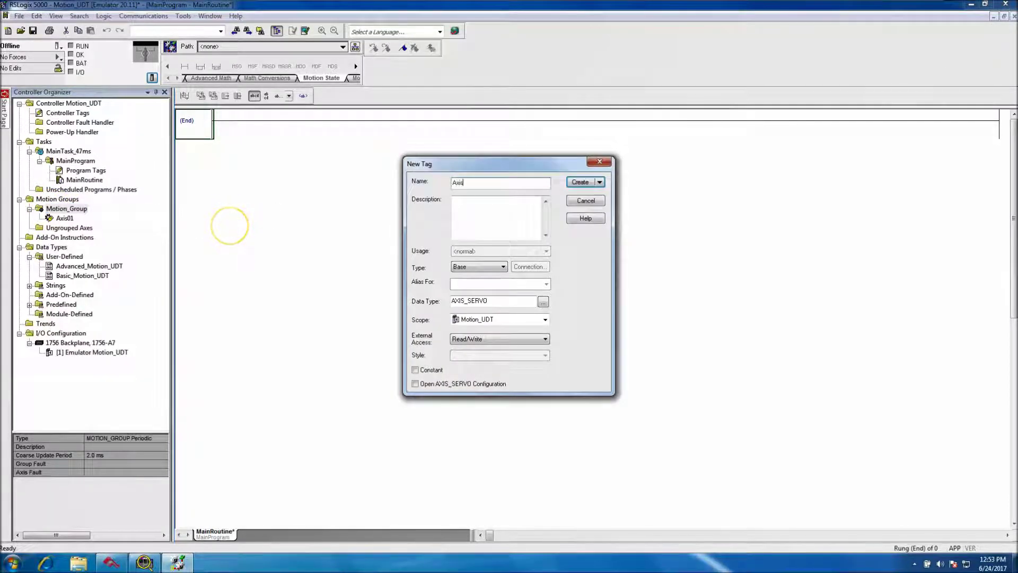
click(533, 184)
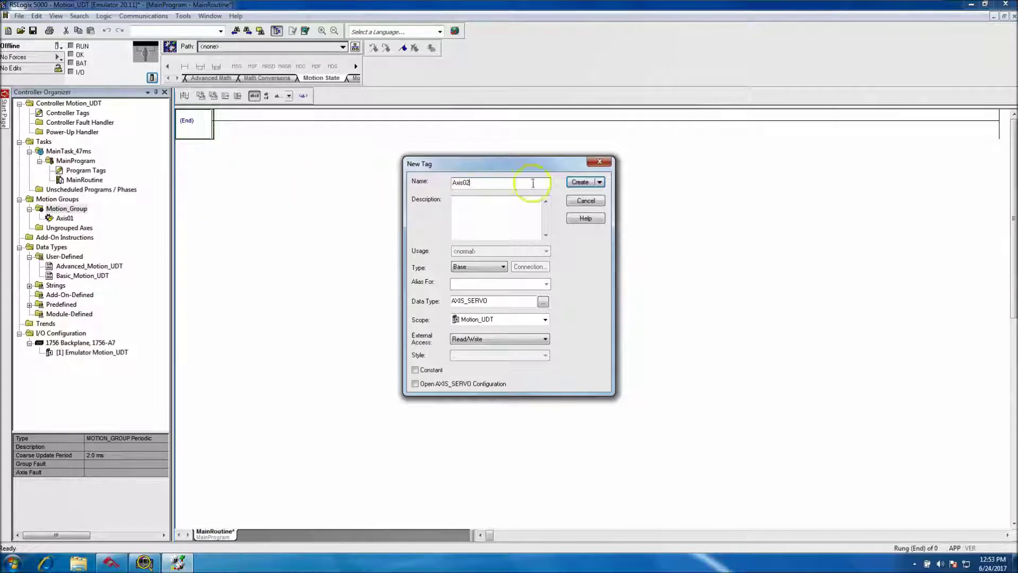
click(584, 182)
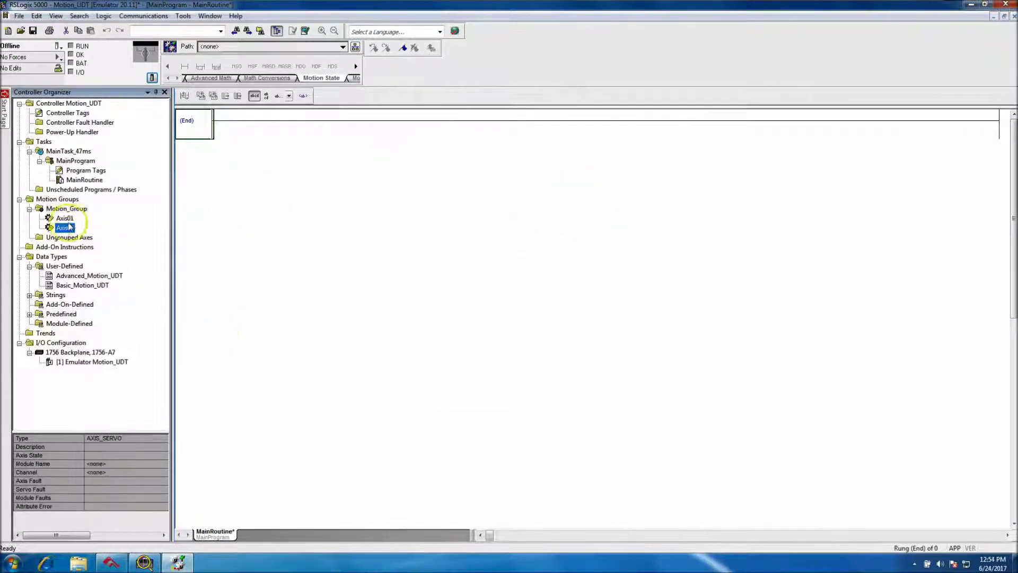
click(82, 352)
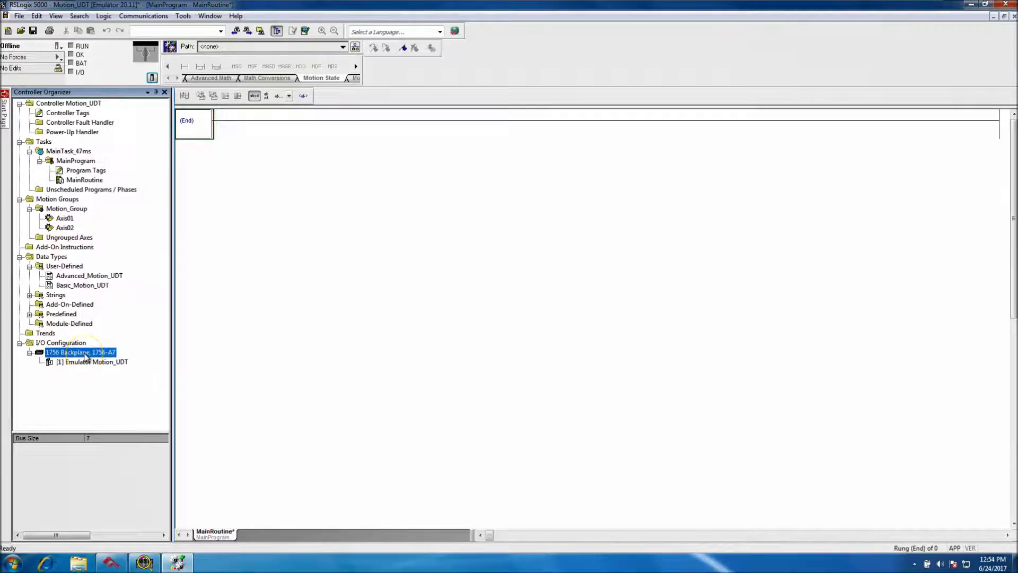
Open the new-module catalog for the 1756 backplane and filter it to communication modules
right_click(85, 356)
click(352, 254)
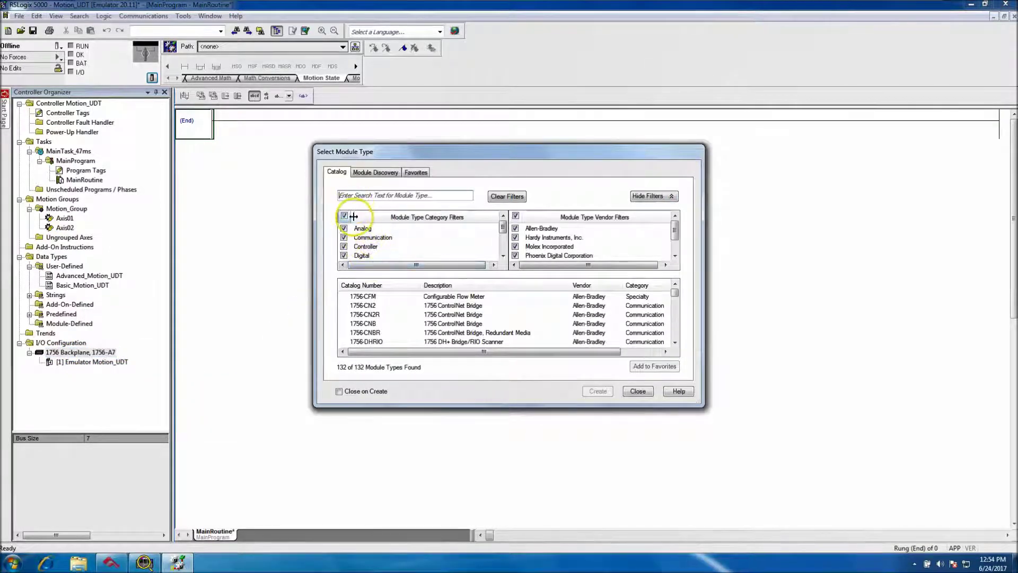
click(346, 216)
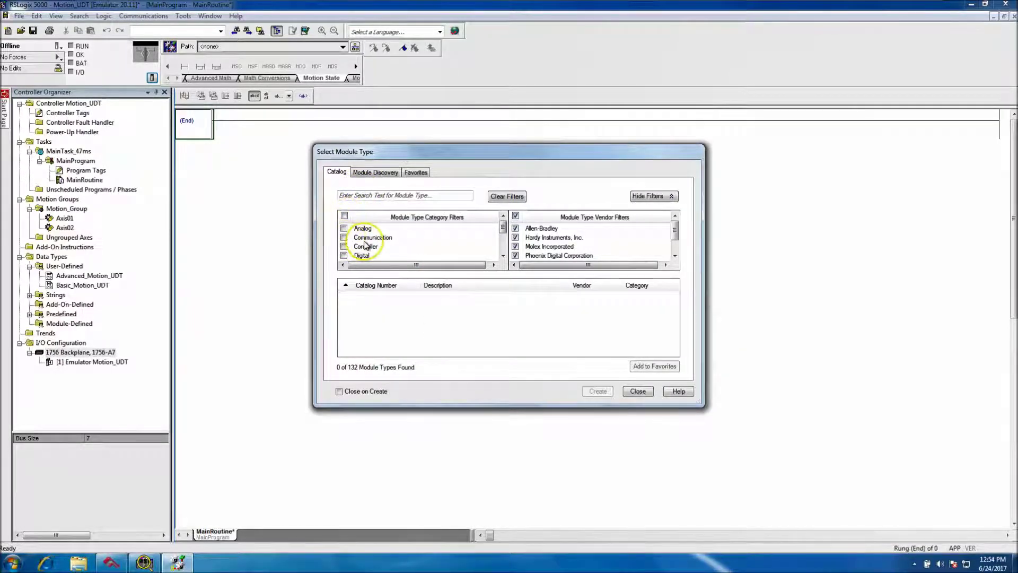
click(345, 241)
scroll(467, 297, down, 2)
scroll(470, 300, up, 1)
scroll(468, 300, up, 1)
scroll(469, 300, down, 1)
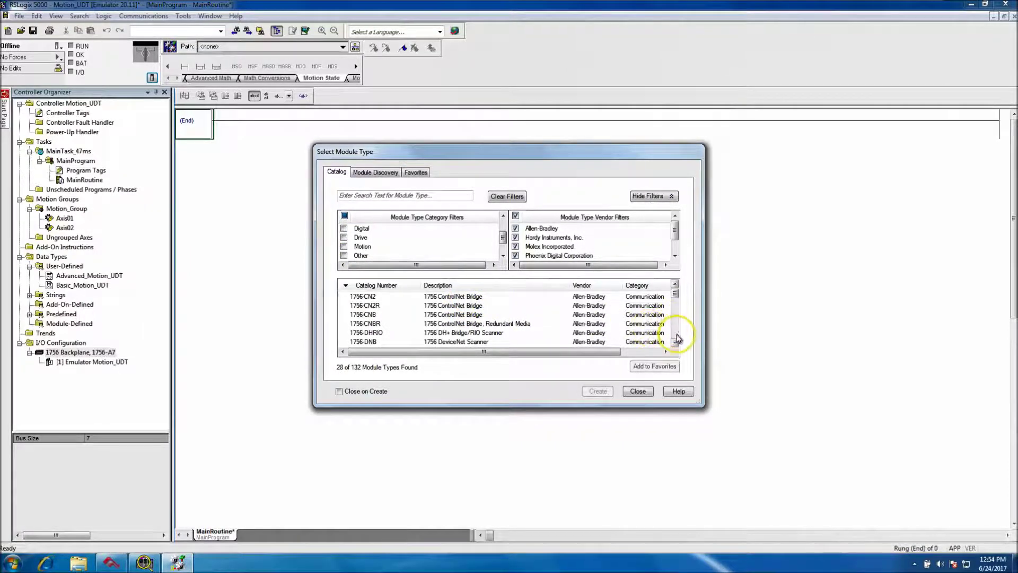
scroll(676, 325, down, 6)
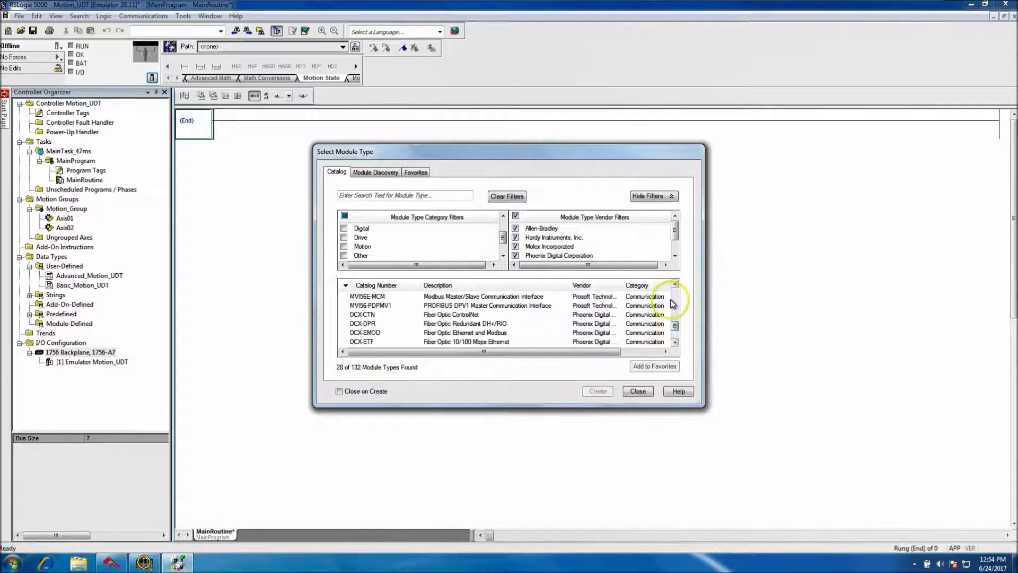
scroll(677, 301, up, 3)
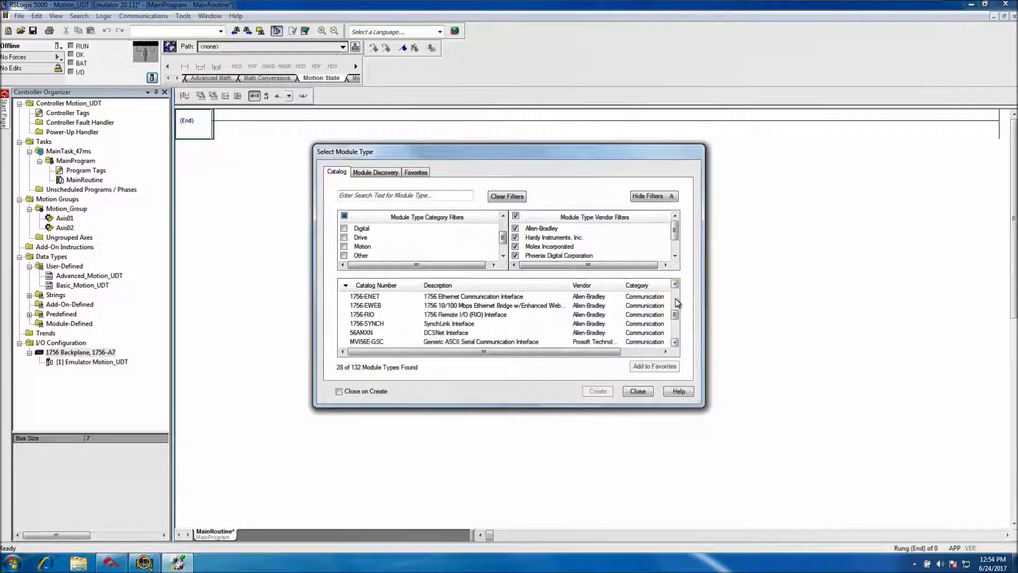
scroll(677, 303, up, 2)
scroll(676, 292, up, 2)
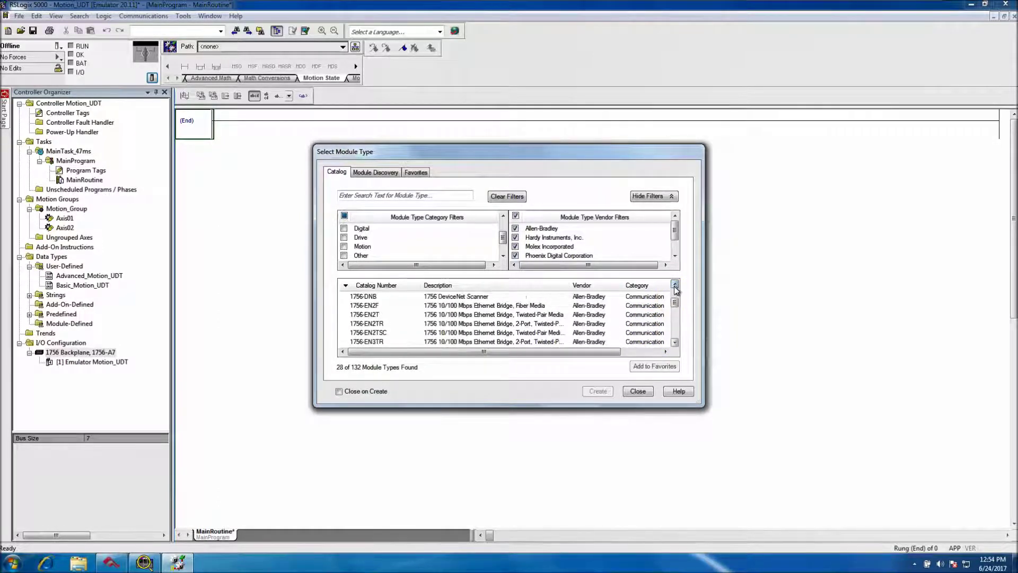
click(675, 342)
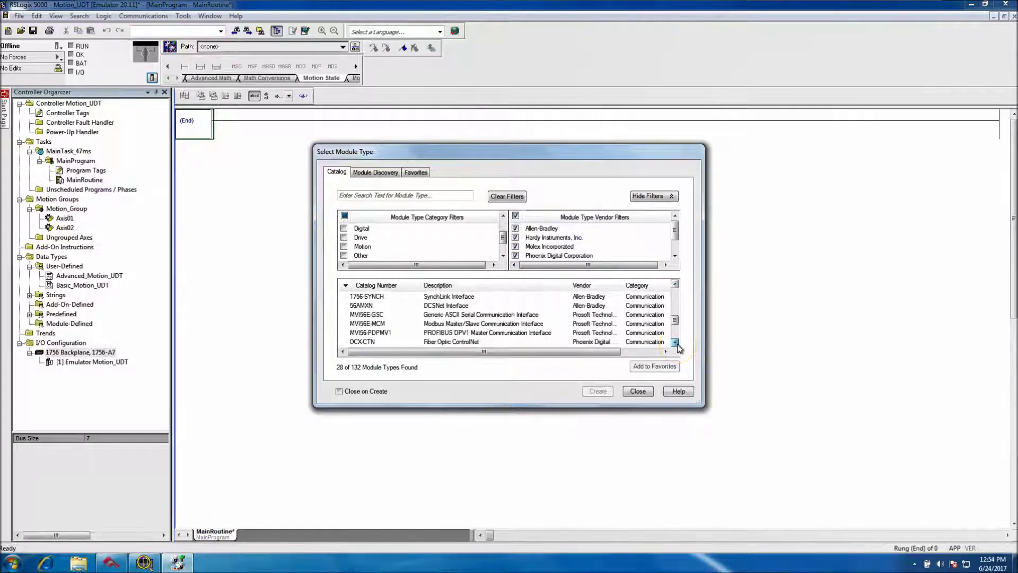
click(364, 195)
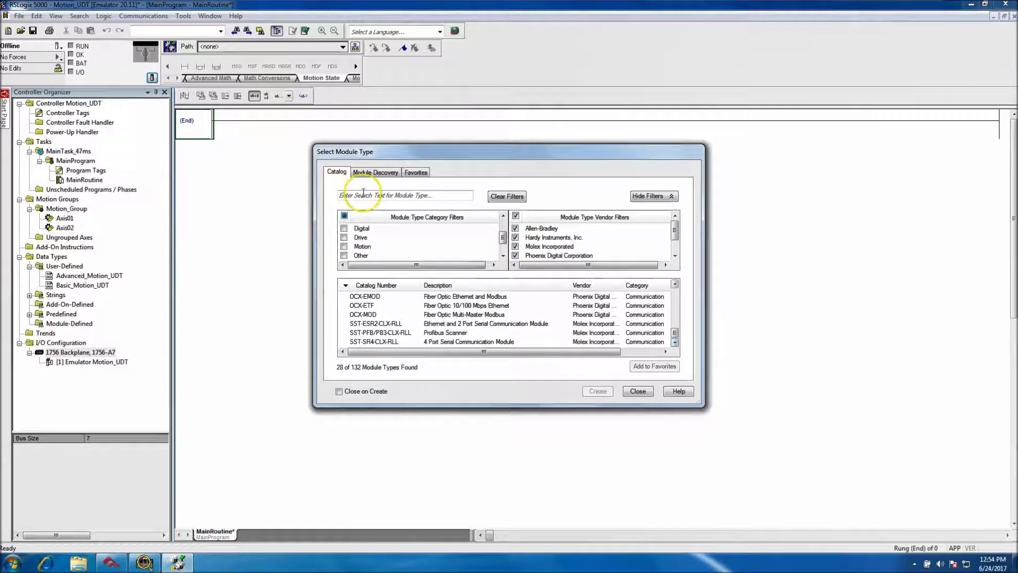
Reset the catalog filters to show every category and scroll through the module list
click(344, 215)
click(344, 228)
click(344, 216)
click(344, 216)
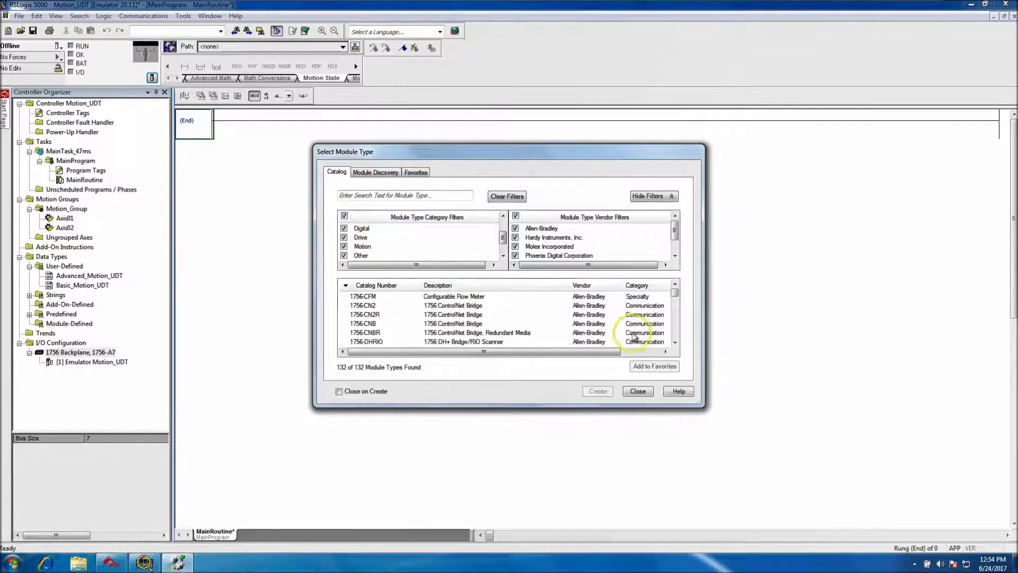
click(675, 330)
click(674, 330)
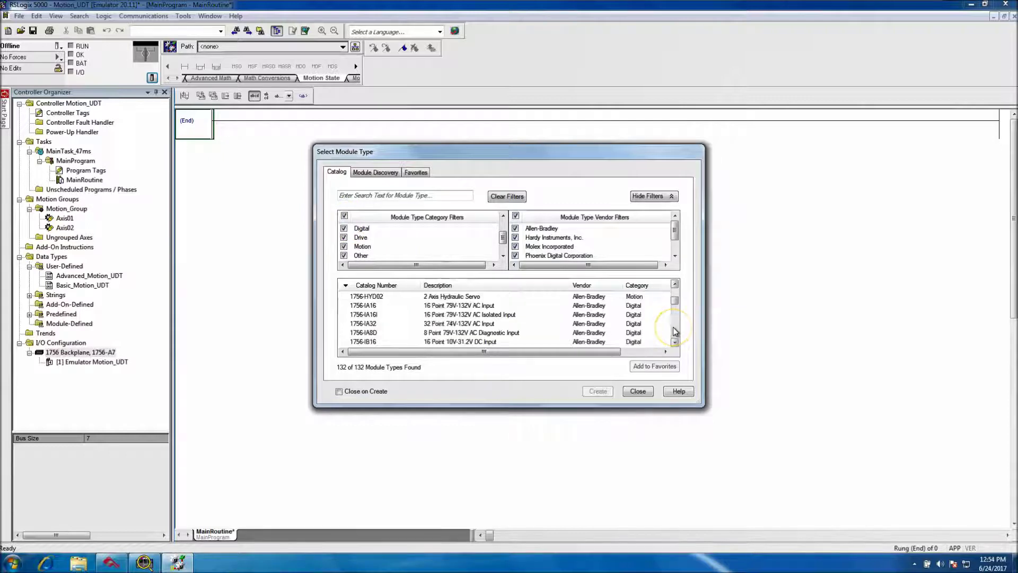
click(675, 330)
click(674, 330)
click(674, 330)
click(675, 330)
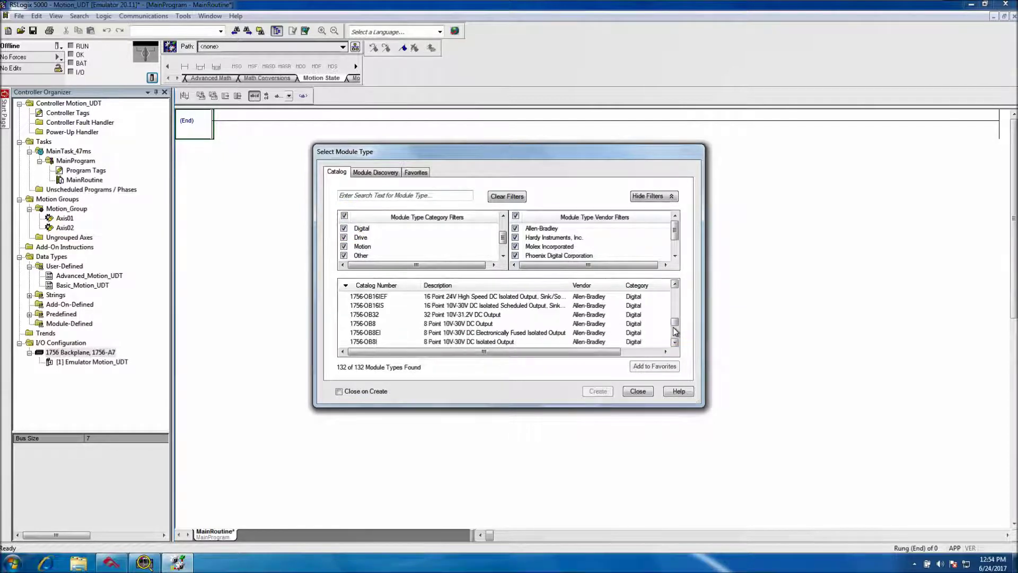
click(674, 330)
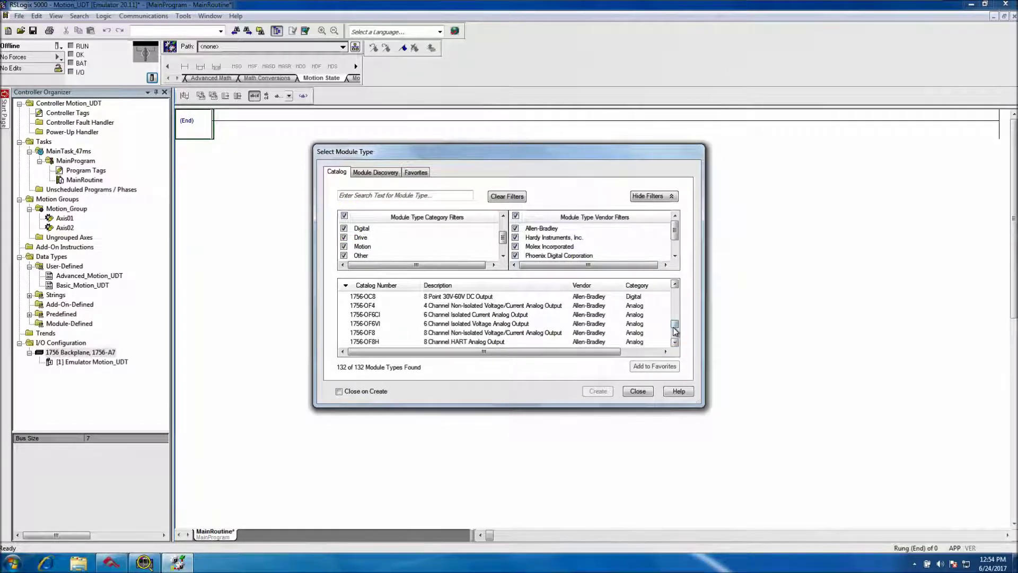
click(675, 344)
click(675, 344)
click(674, 342)
click(675, 339)
click(676, 336)
click(675, 336)
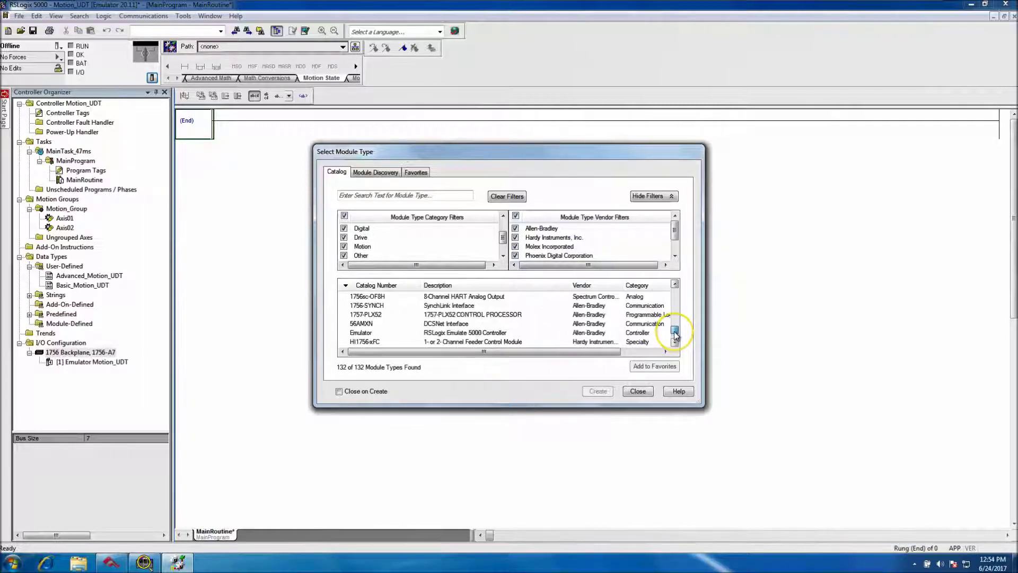
drag(675, 336, 676, 320)
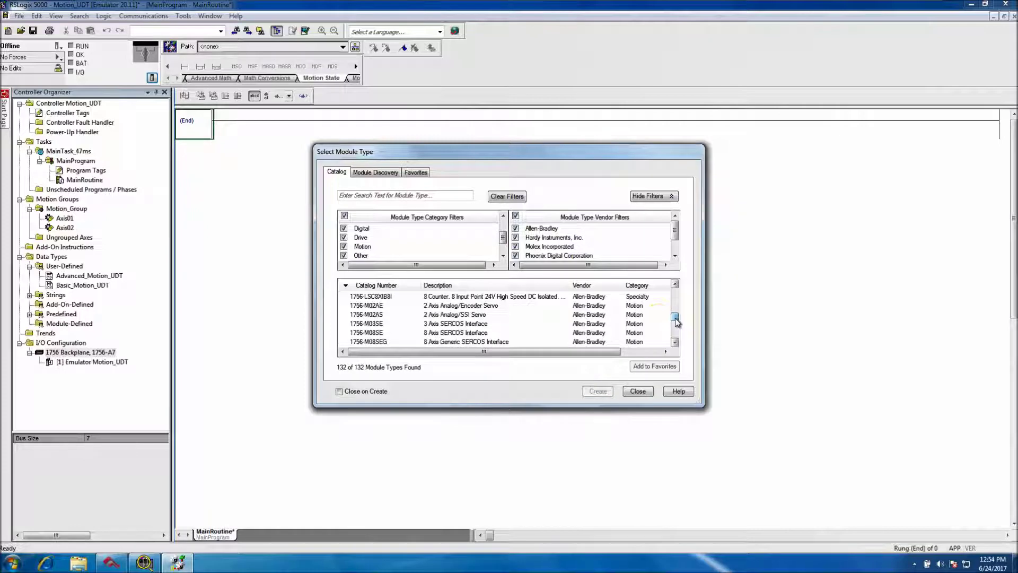
Create the 1756-M08SE module as Sercos_Network in slot 2
click(380, 334)
click(380, 335)
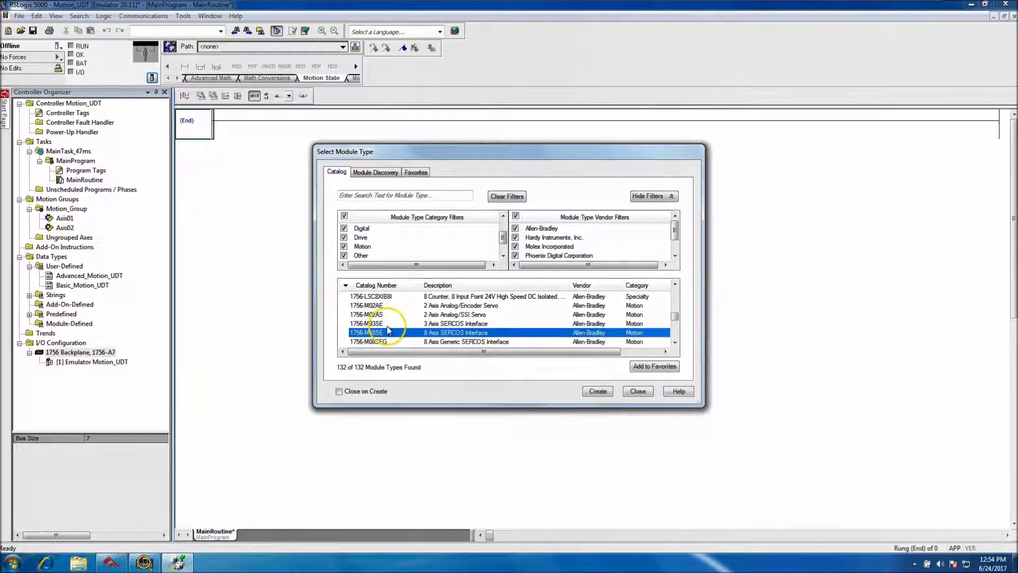
click(597, 392)
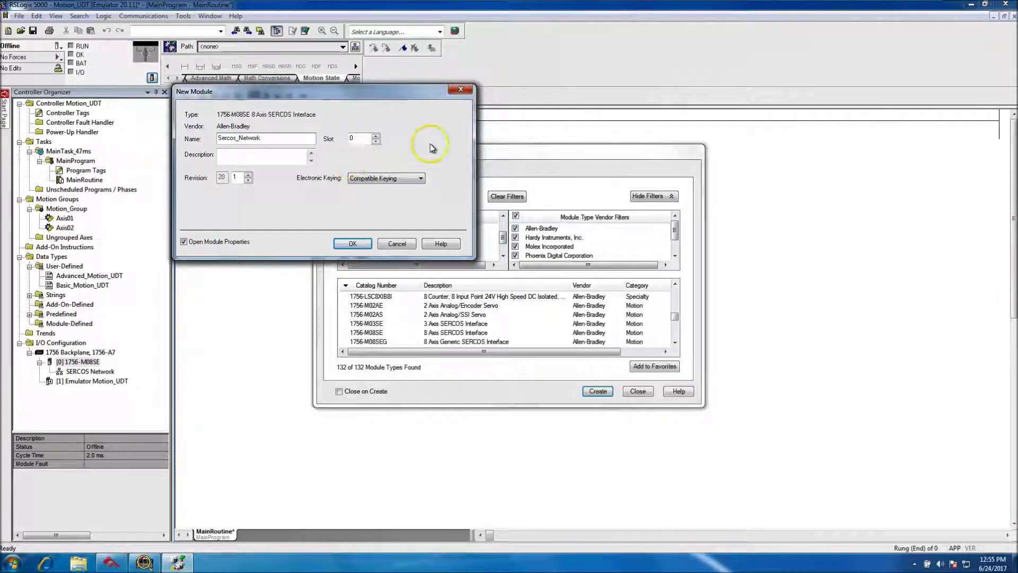
click(353, 244)
click(638, 391)
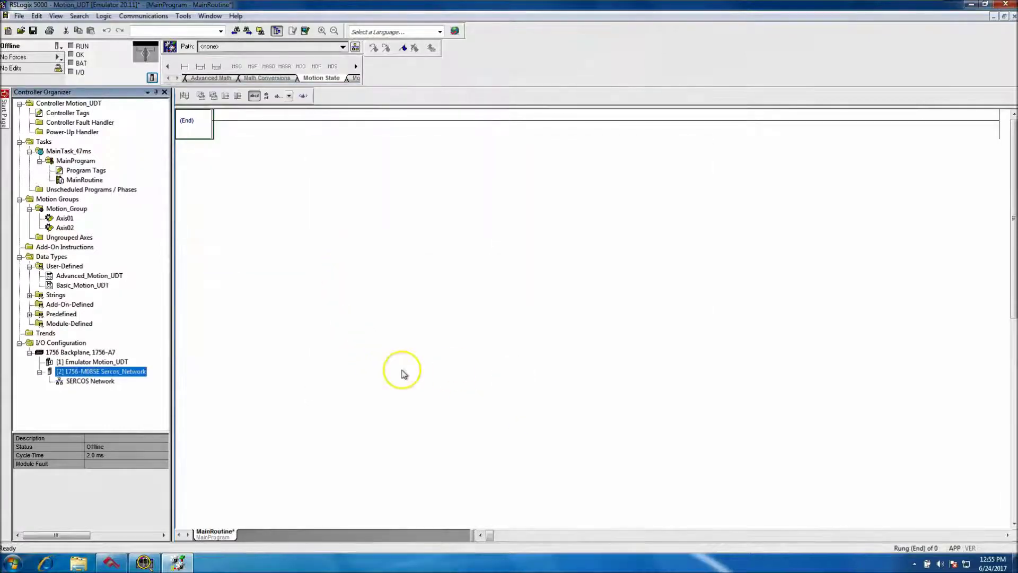
Add a 2094-BC01-M01 Kinetix 6000 drive named Axis01 at node 1 from the module catalog
right_click(114, 371)
key(Escape)
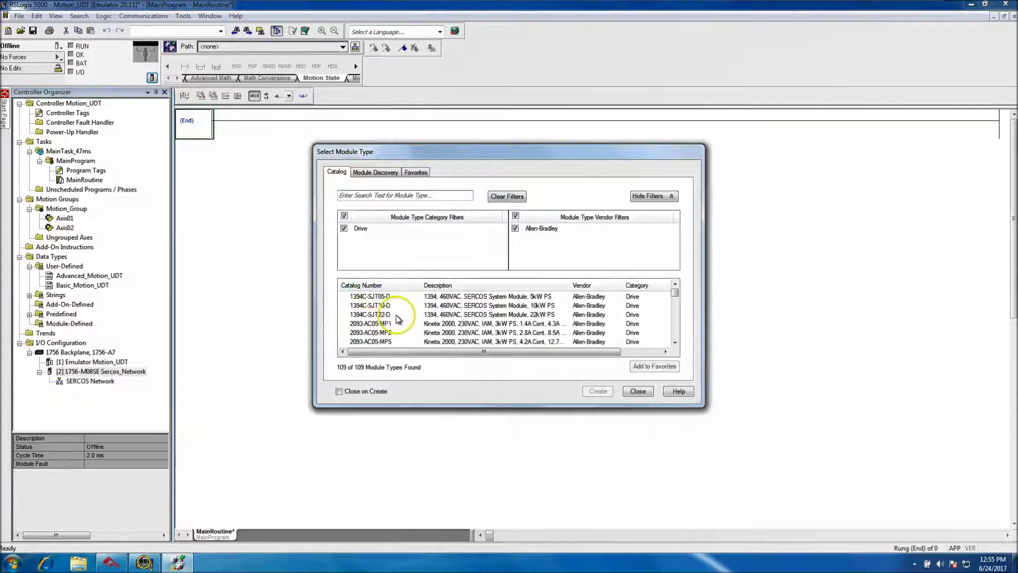
click(675, 332)
click(676, 335)
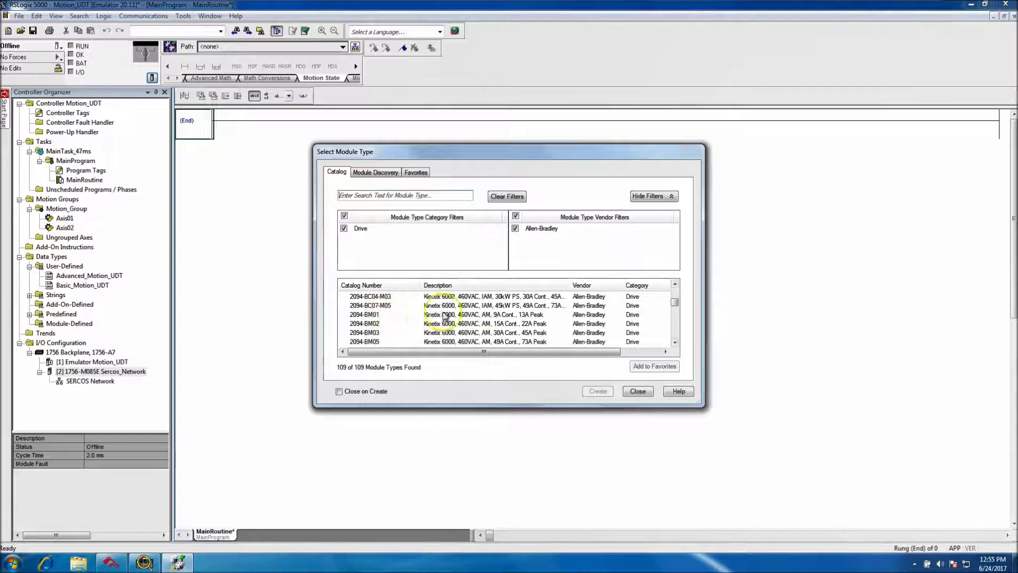
click(674, 284)
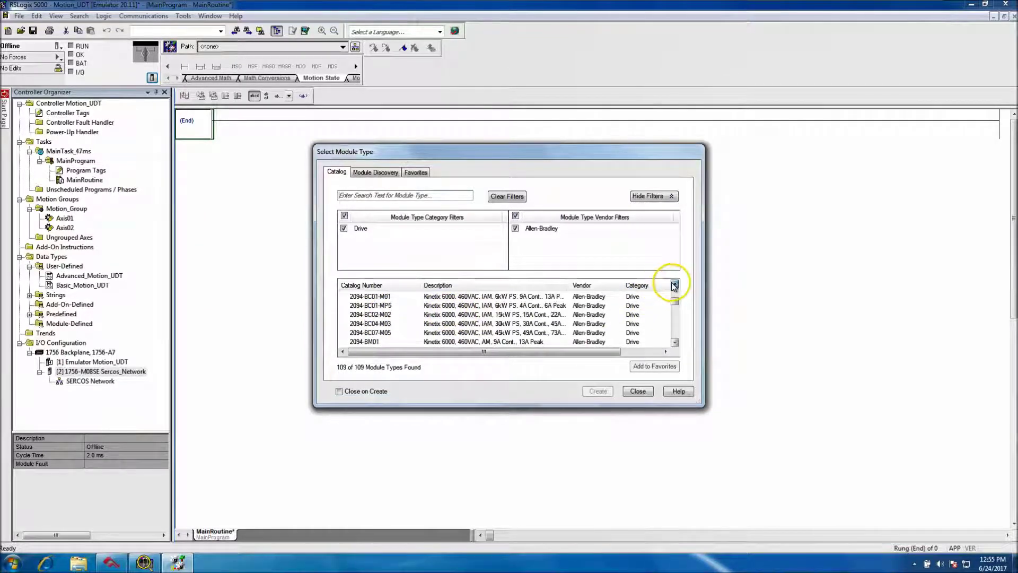
click(385, 314)
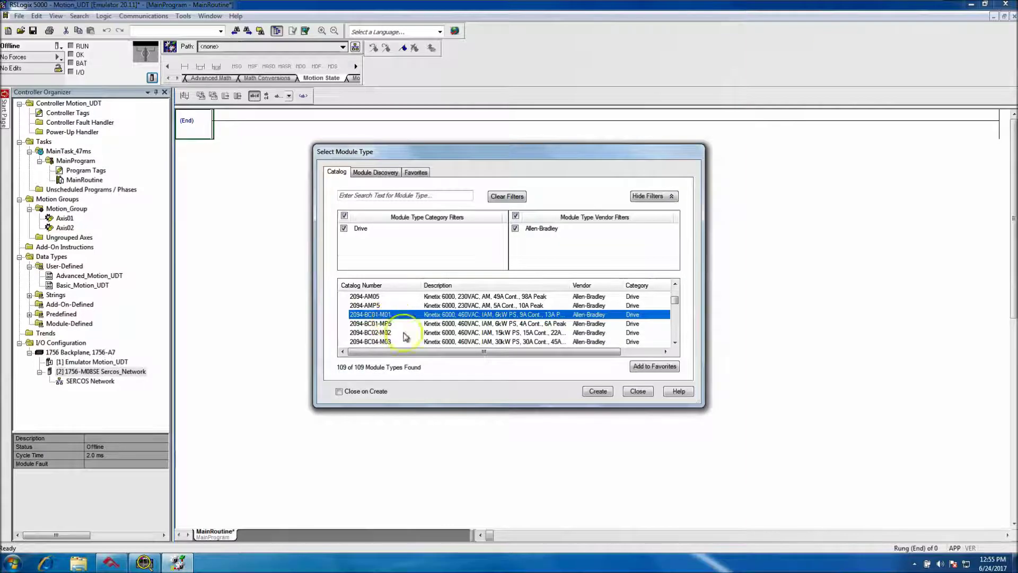
click(597, 392)
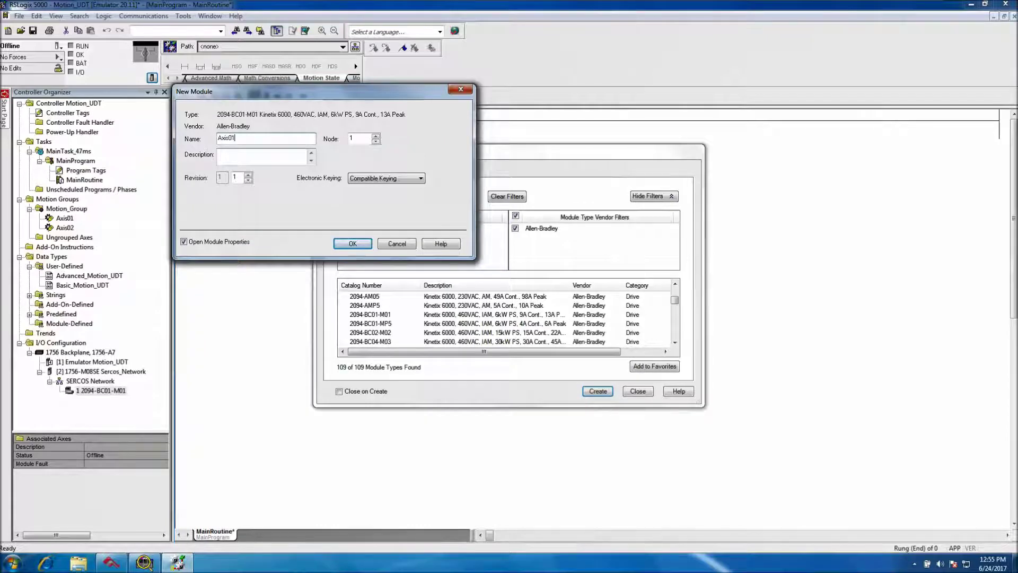
click(353, 243)
click(638, 392)
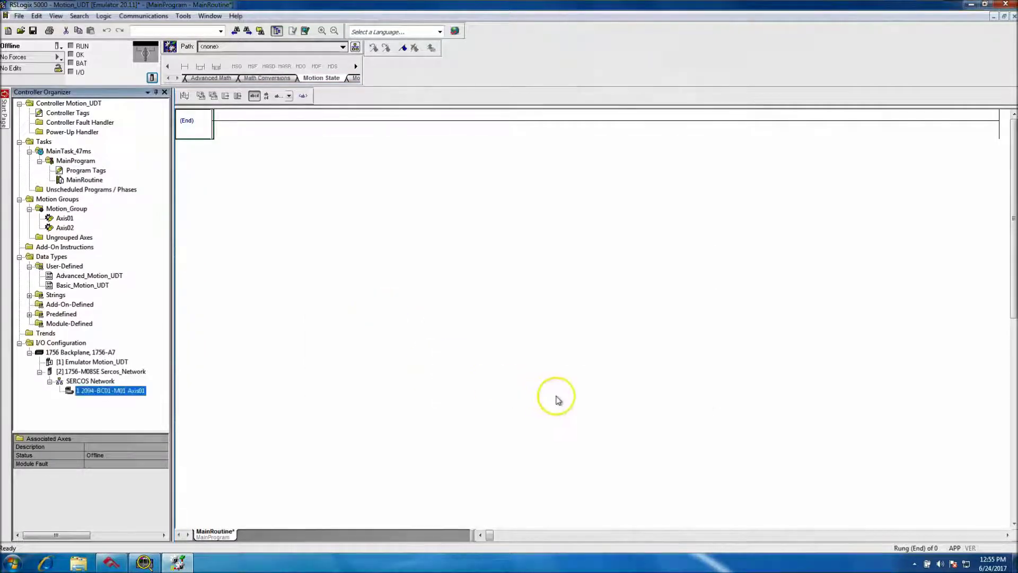
Open the new-module catalog for the SERCOS network and scroll to the Kinetix drives
right_click(104, 382)
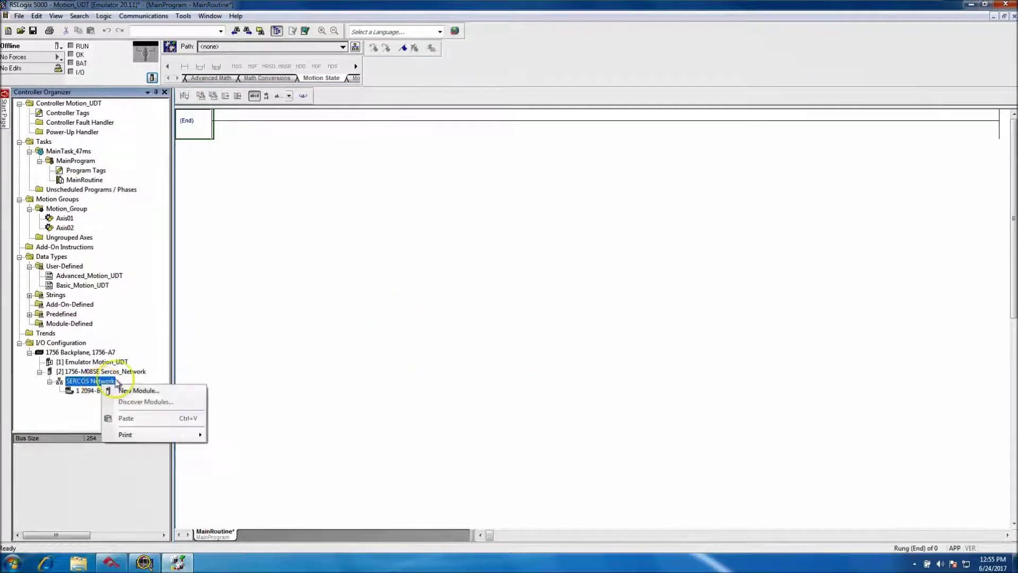
click(141, 392)
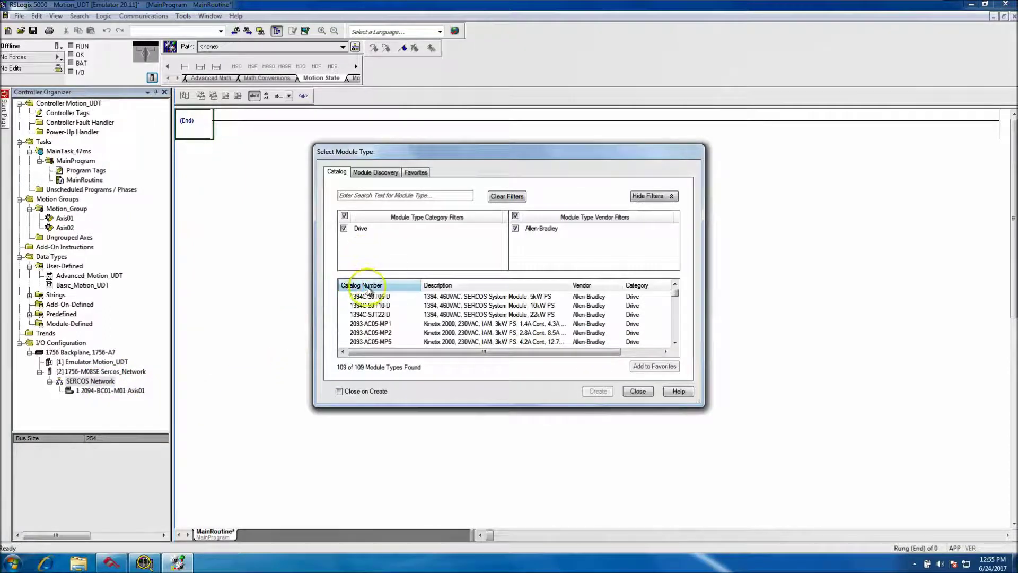
click(675, 335)
click(676, 335)
click(676, 336)
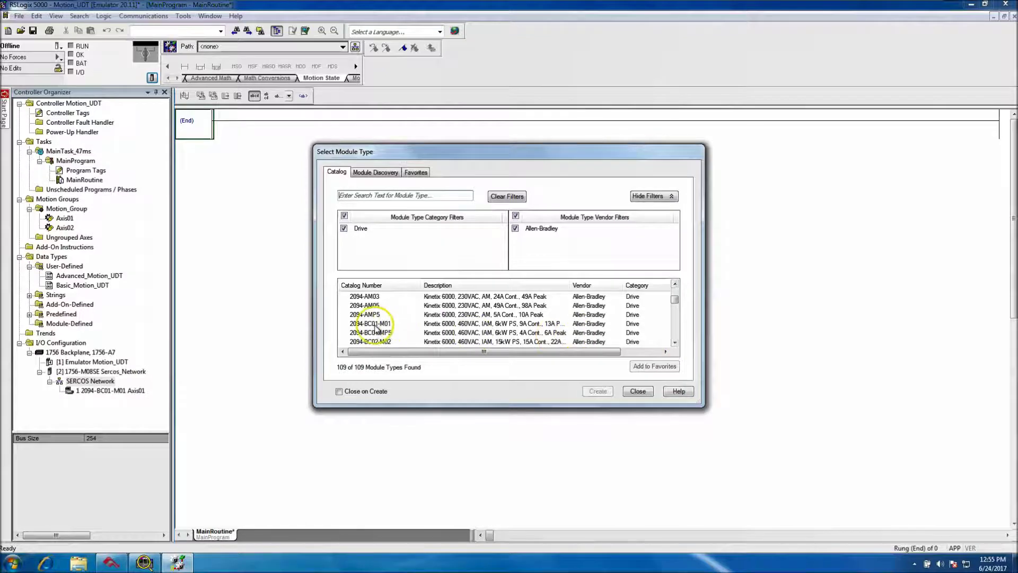
click(674, 342)
click(675, 343)
click(674, 343)
click(675, 343)
click(674, 342)
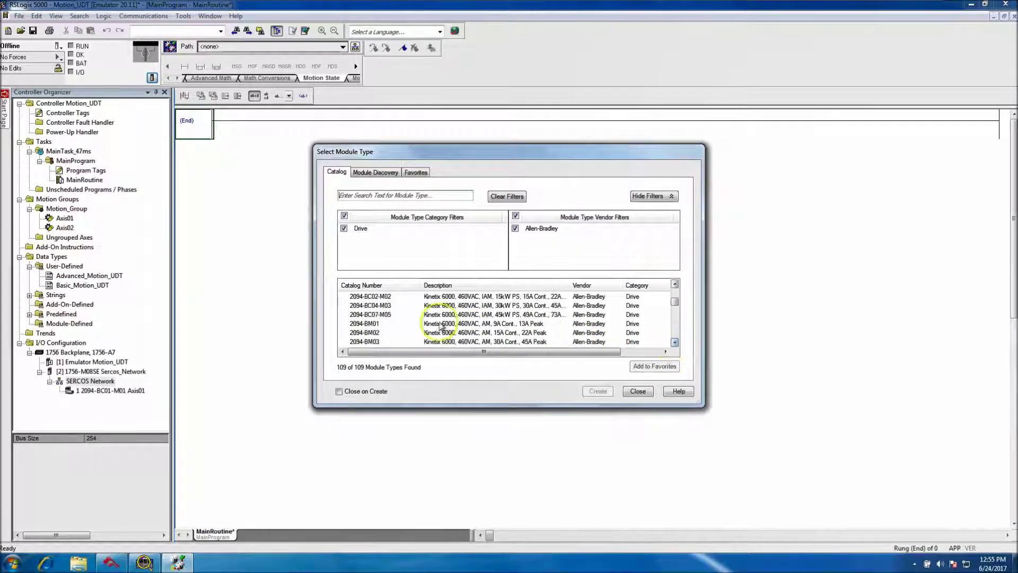
Create a 2094-BM01 drive named Axis02 at node 2 with Compatible Keying
click(366, 324)
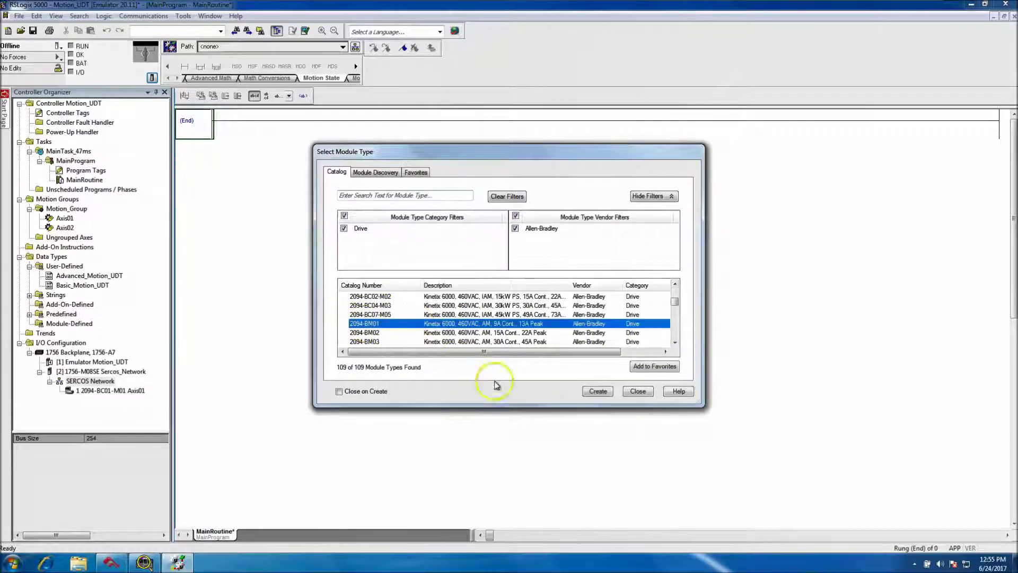
click(596, 392)
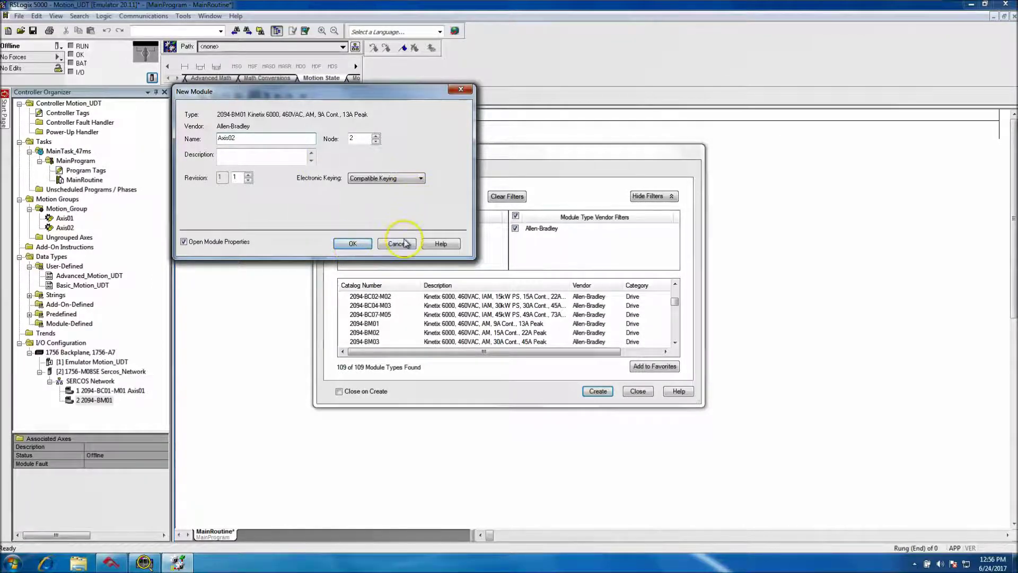
click(411, 177)
click(354, 244)
click(355, 244)
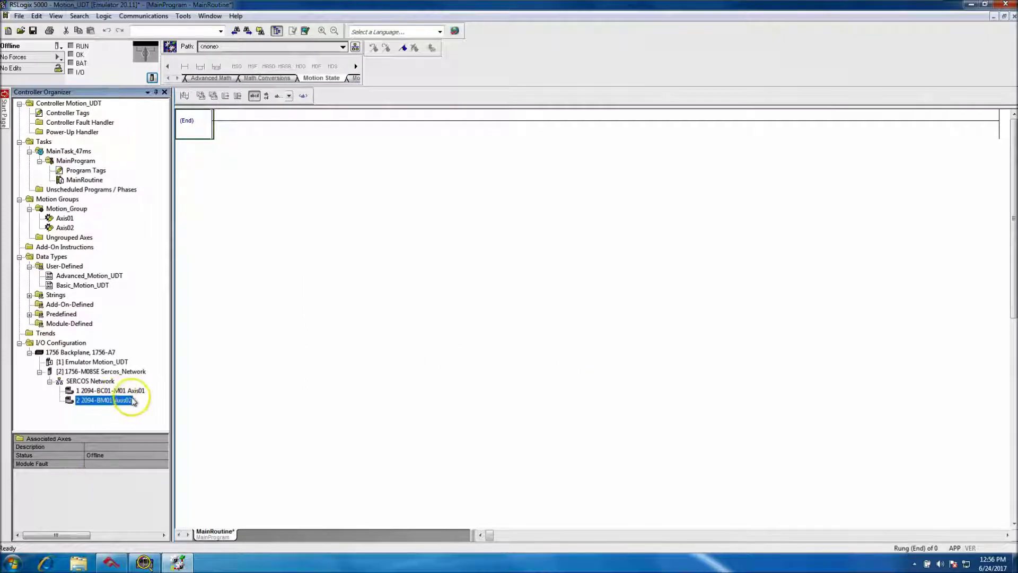
Review the Axis01 drive's associated axes for node 1 and cancel without changes
click(63, 218)
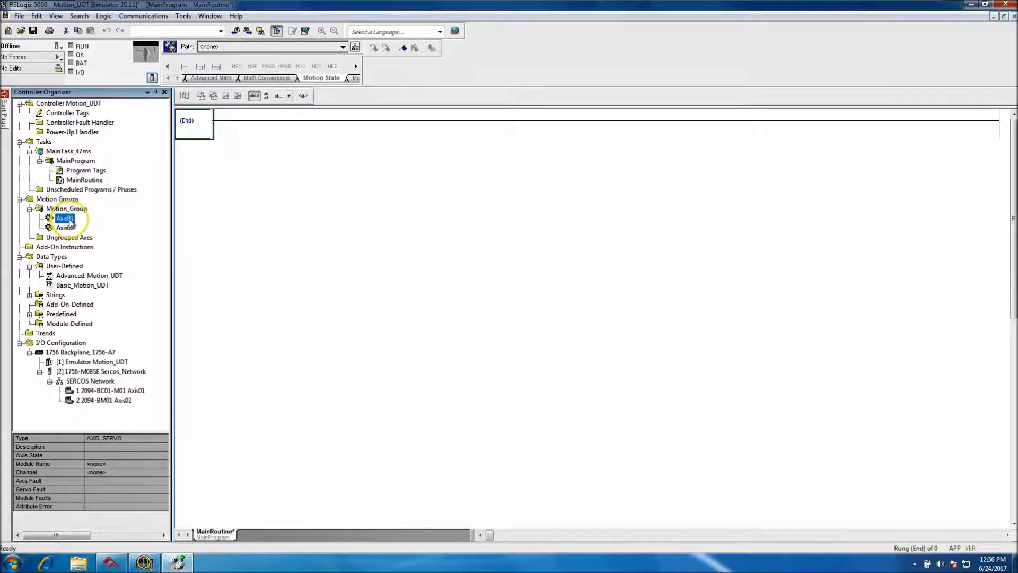
double_click(109, 391)
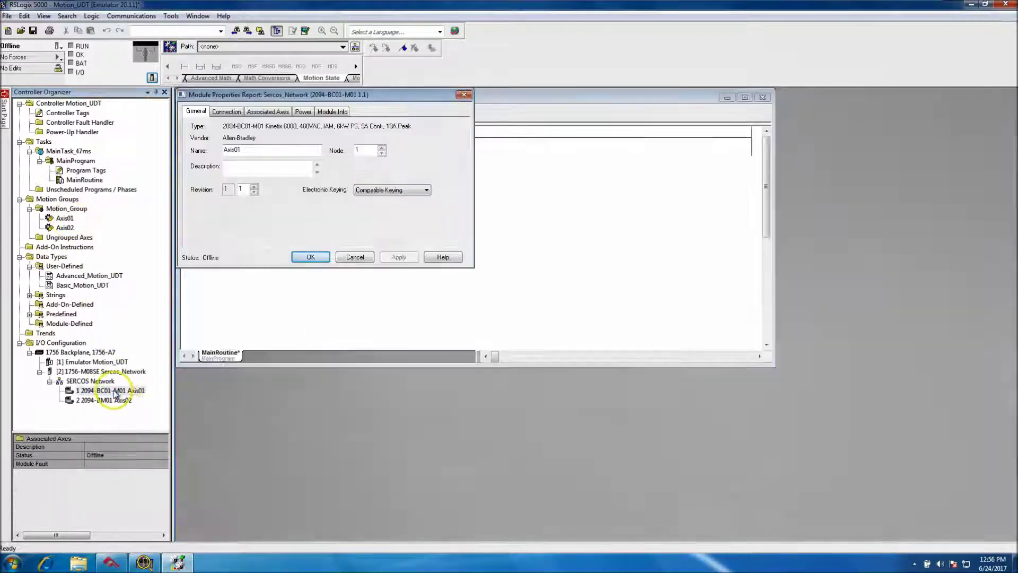
click(269, 113)
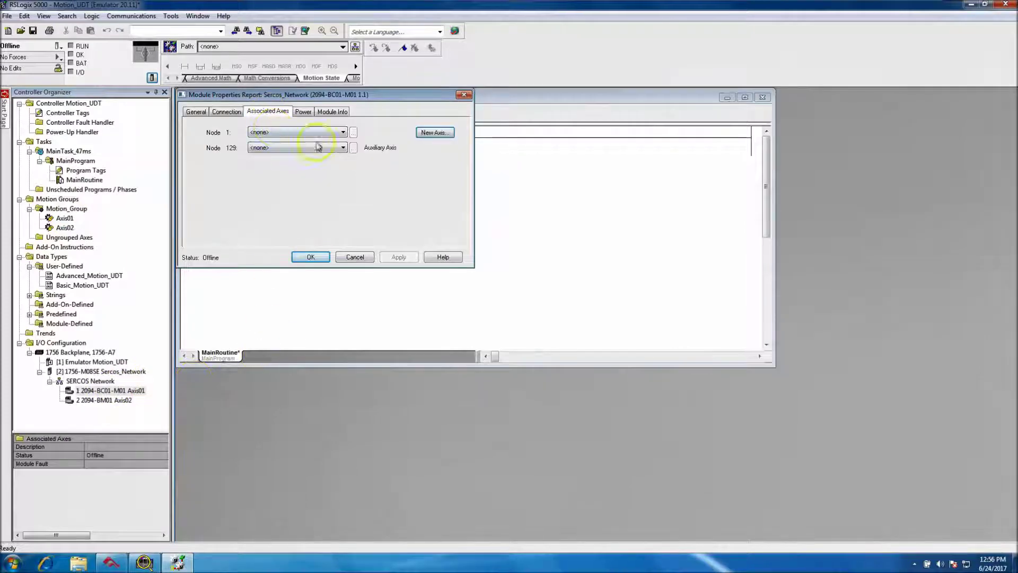
click(344, 132)
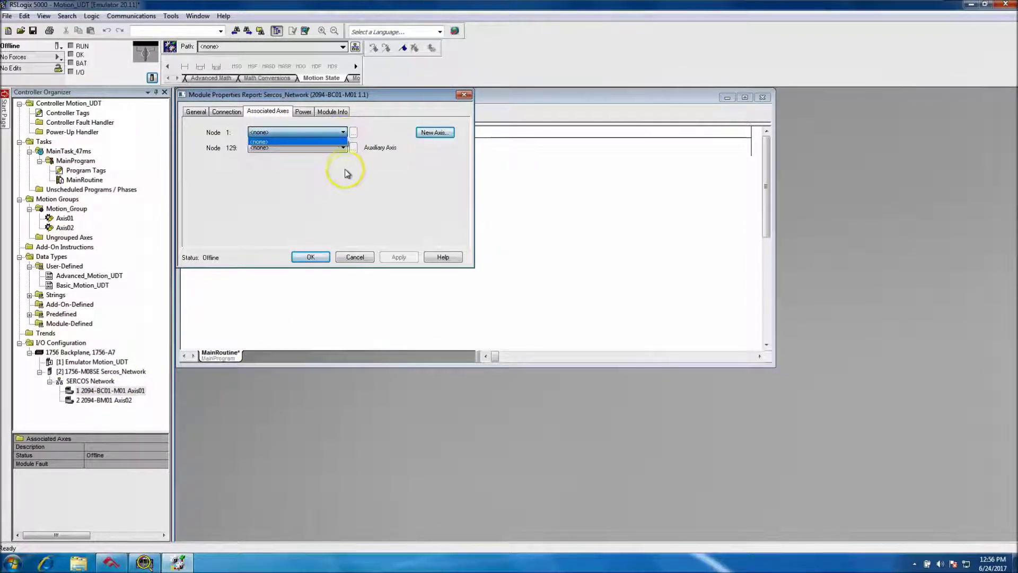
click(344, 133)
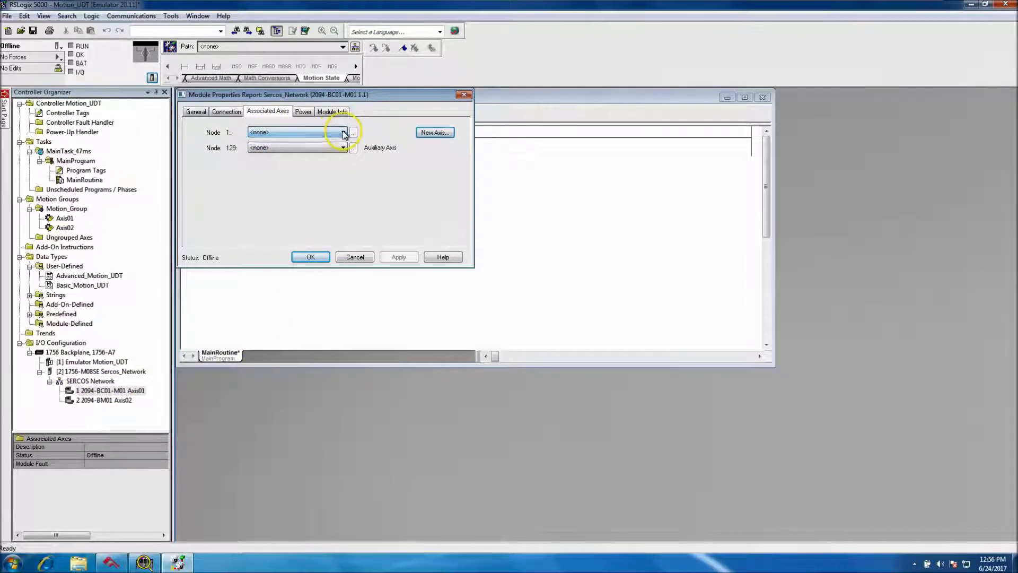
click(345, 259)
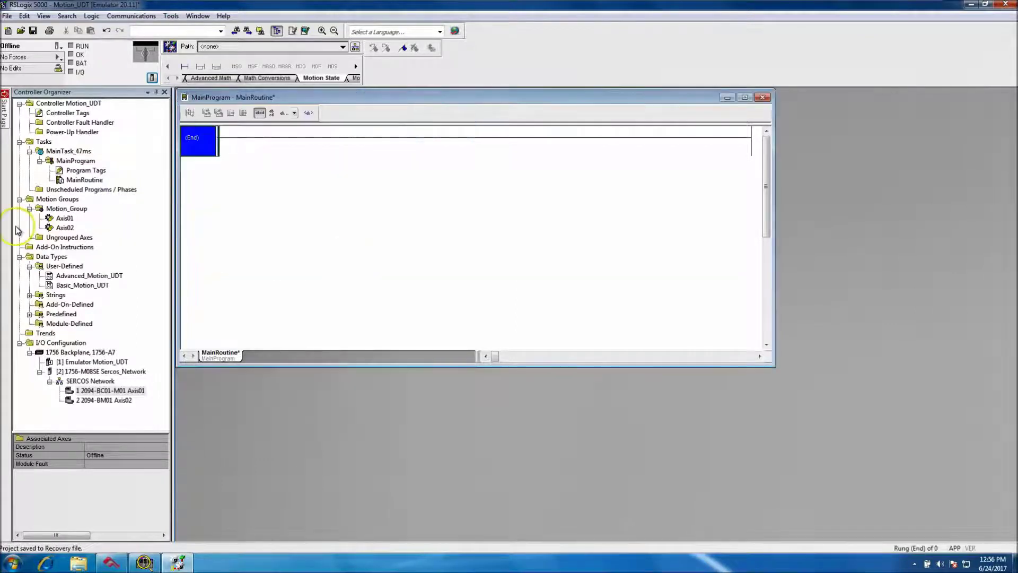
Check Axis01's associated module list, close Axis Properties, and maximize the MainRoutine ladder
double_click(65, 218)
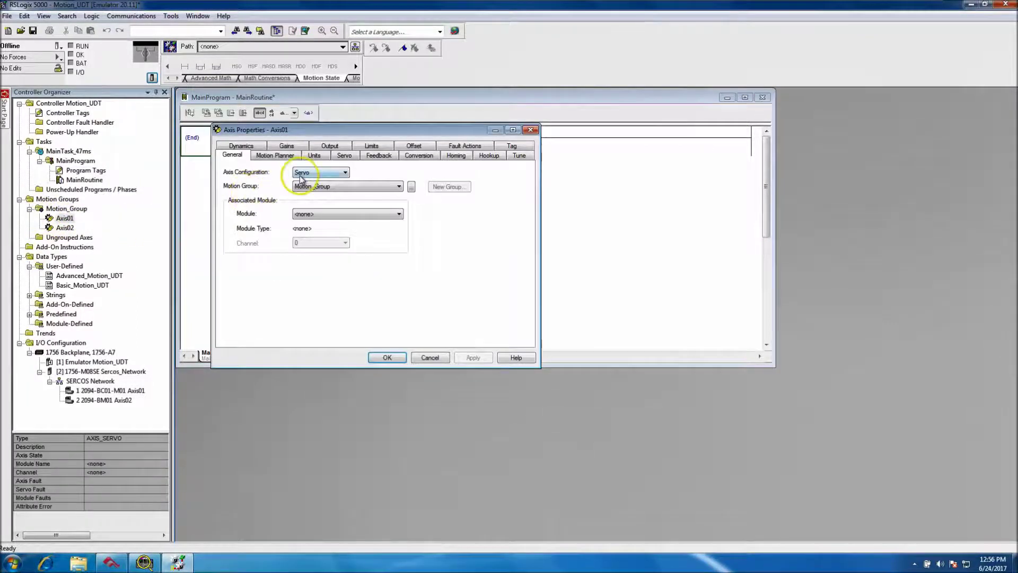
click(392, 215)
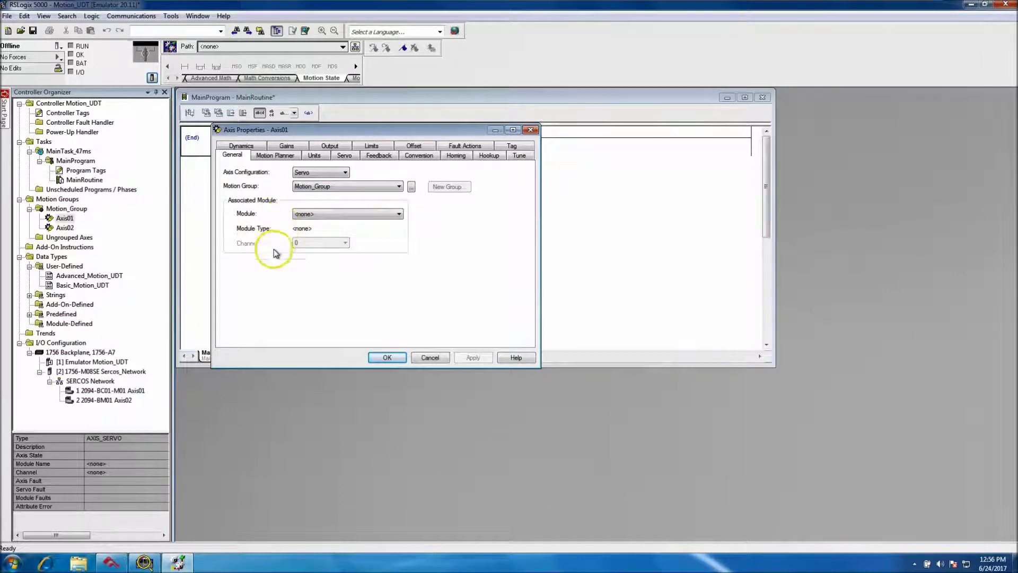
click(401, 359)
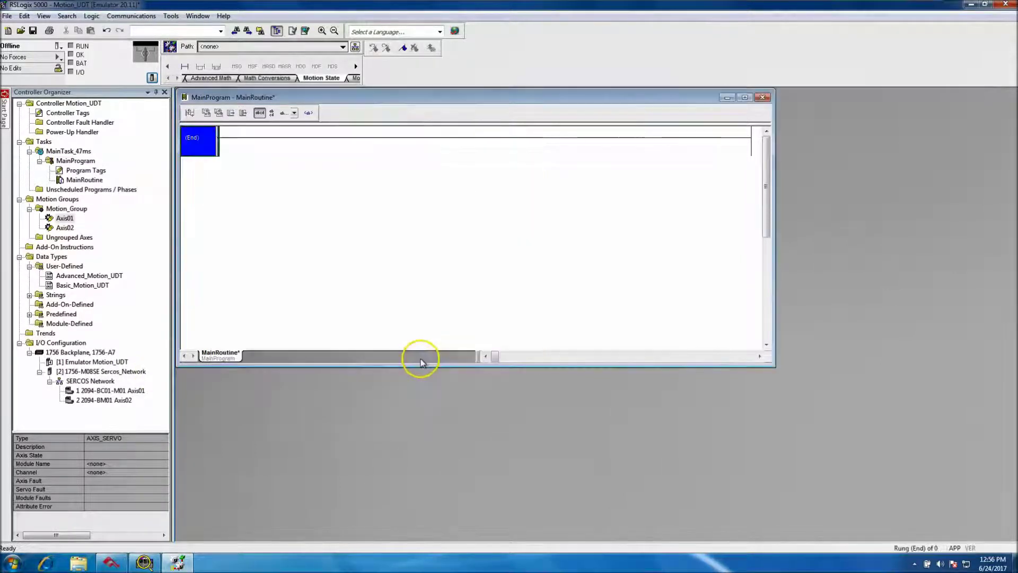
click(745, 98)
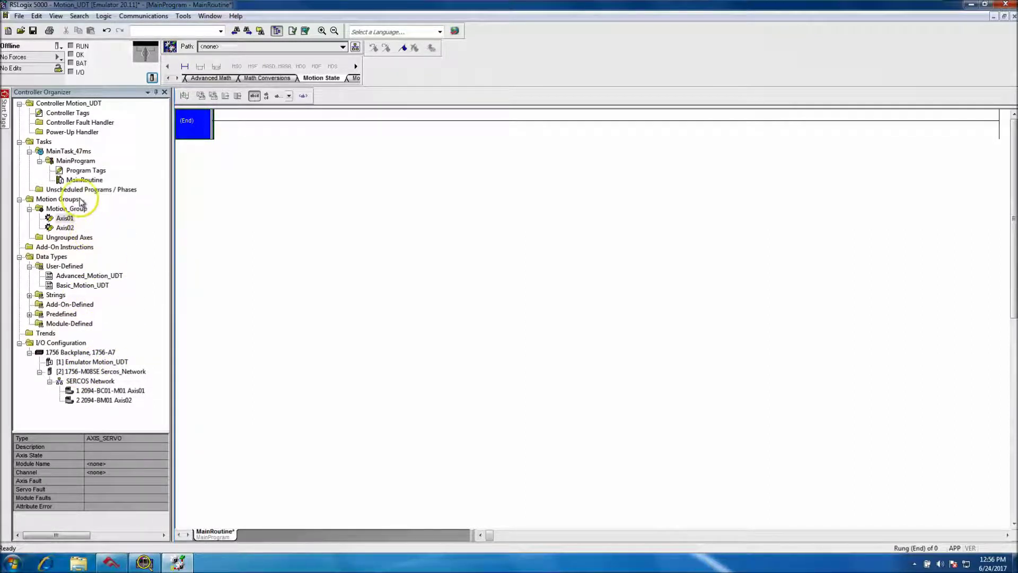
Inspect the MainTask_47ms task period and priority
click(67, 152)
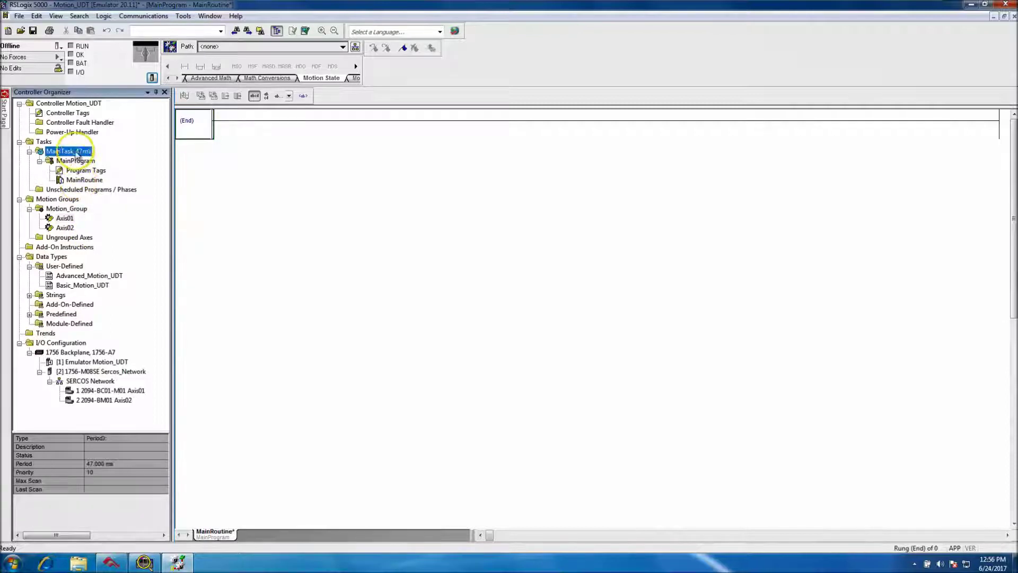
click(84, 181)
click(82, 152)
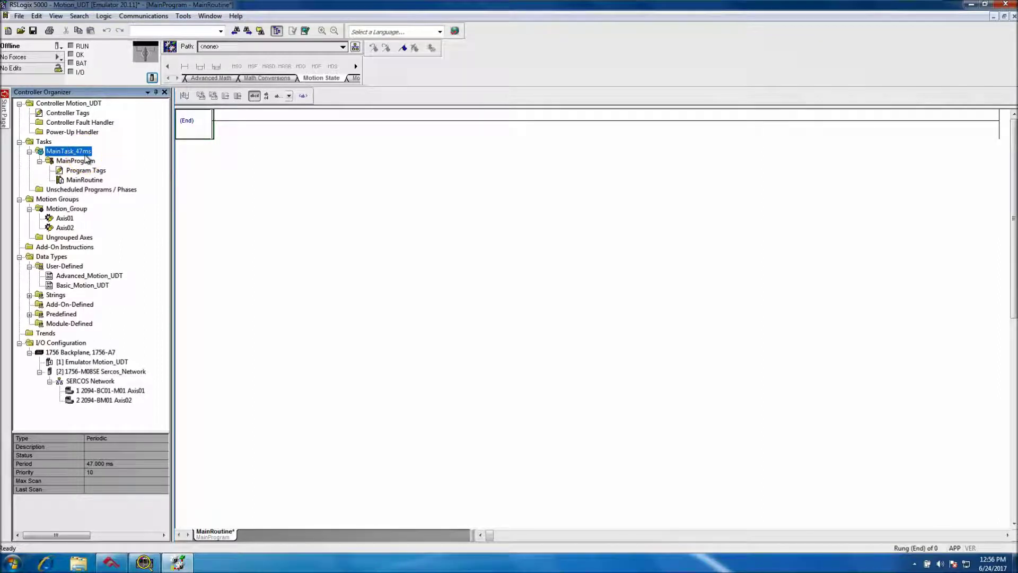
click(85, 179)
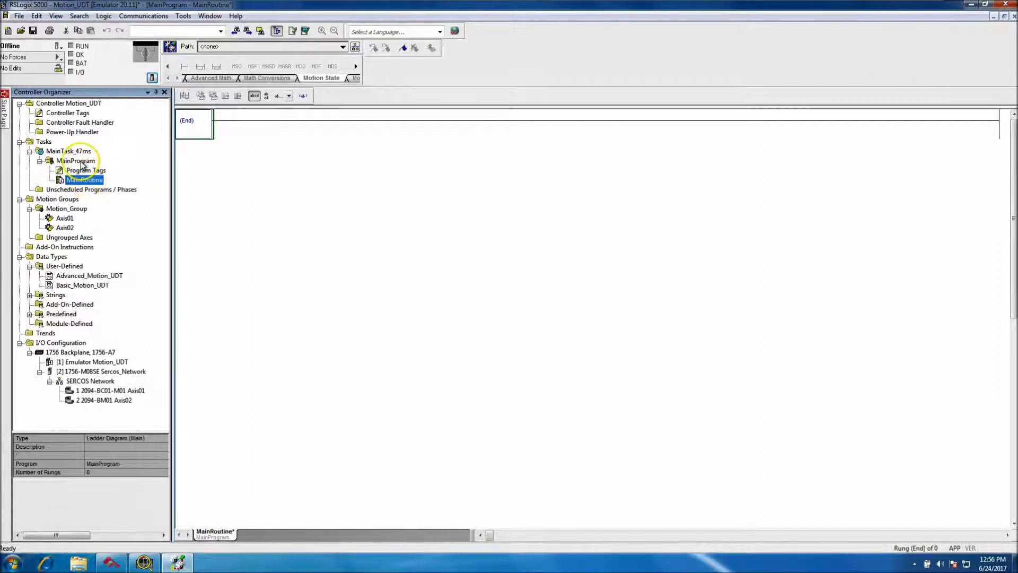
Add a ladder routine named Motion_Control to MainProgram
right_click(82, 164)
click(102, 160)
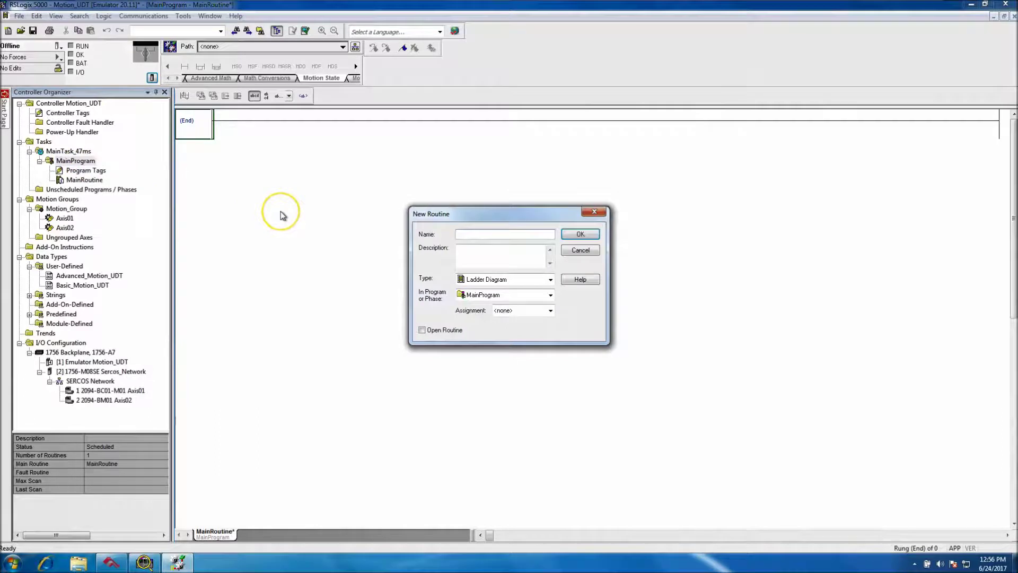
text(Motion_Control)
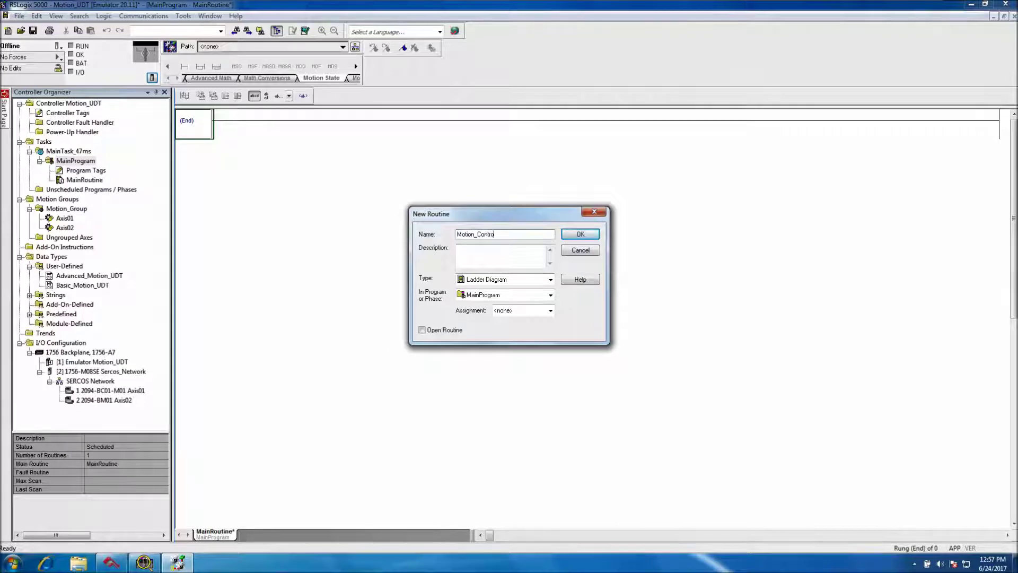
click(563, 234)
click(85, 180)
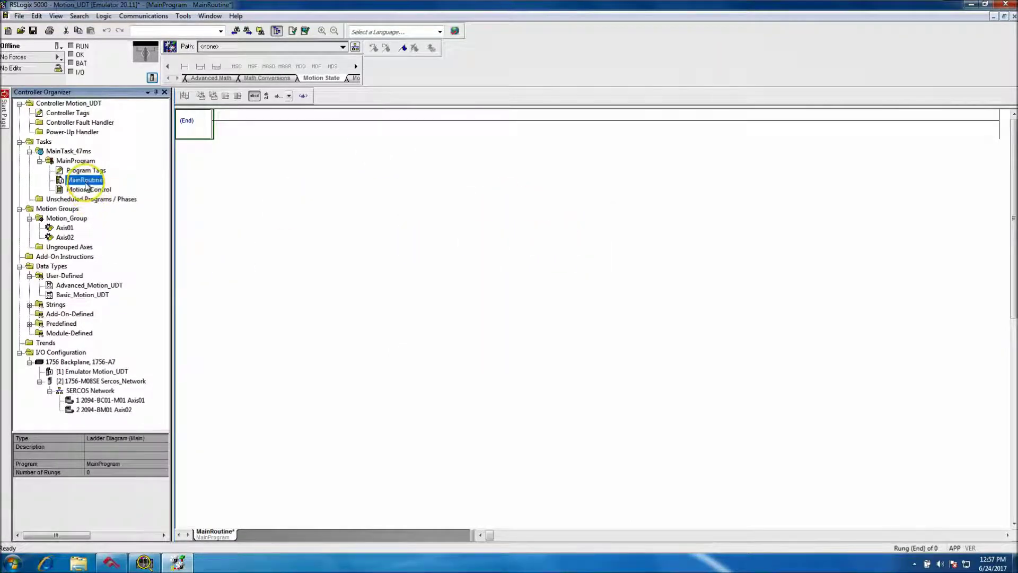
Add a JSR instruction to rung 0 of MainRoutine
double_click(85, 180)
double_click(194, 129)
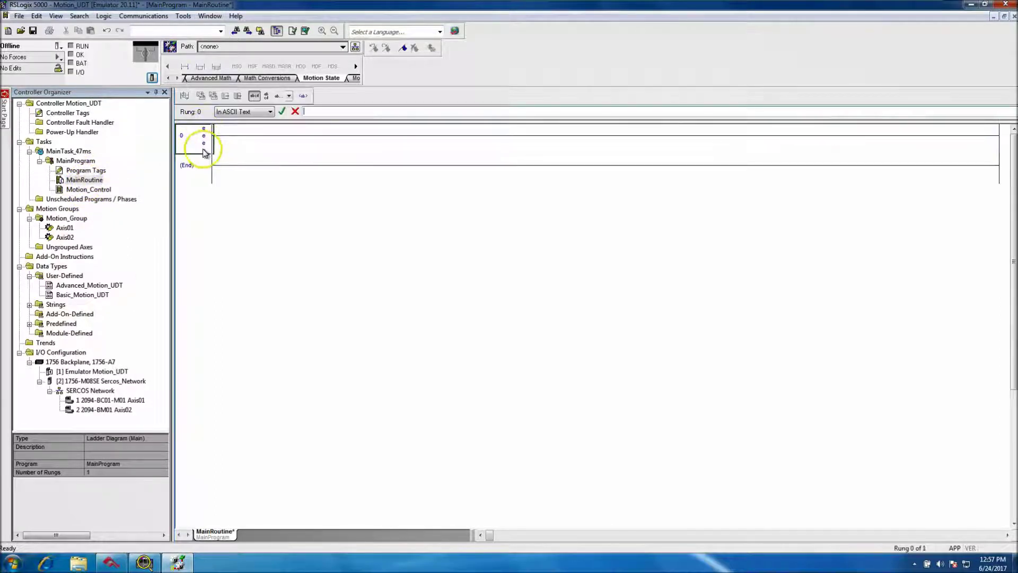
text(jsr)
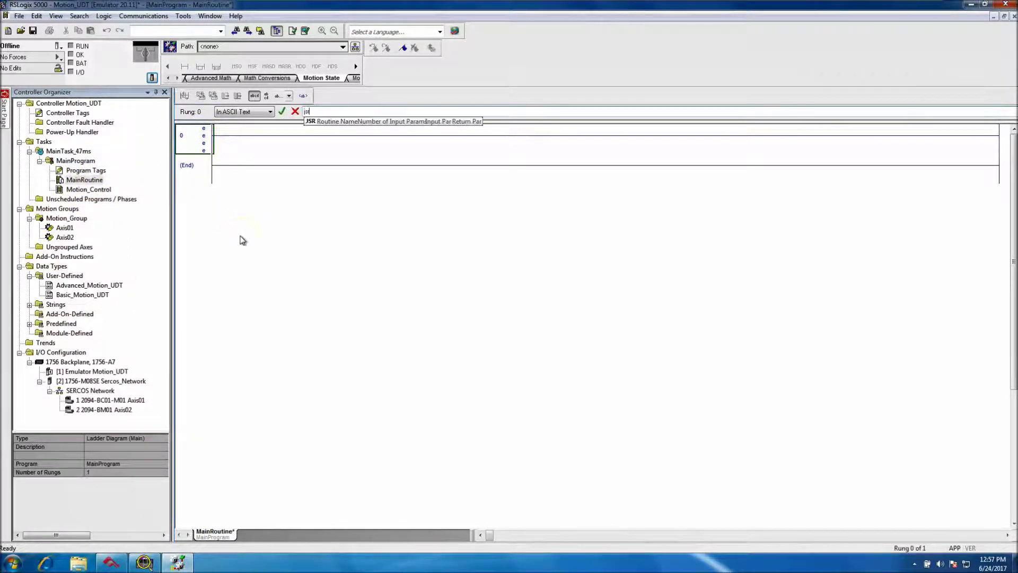
key(Return)
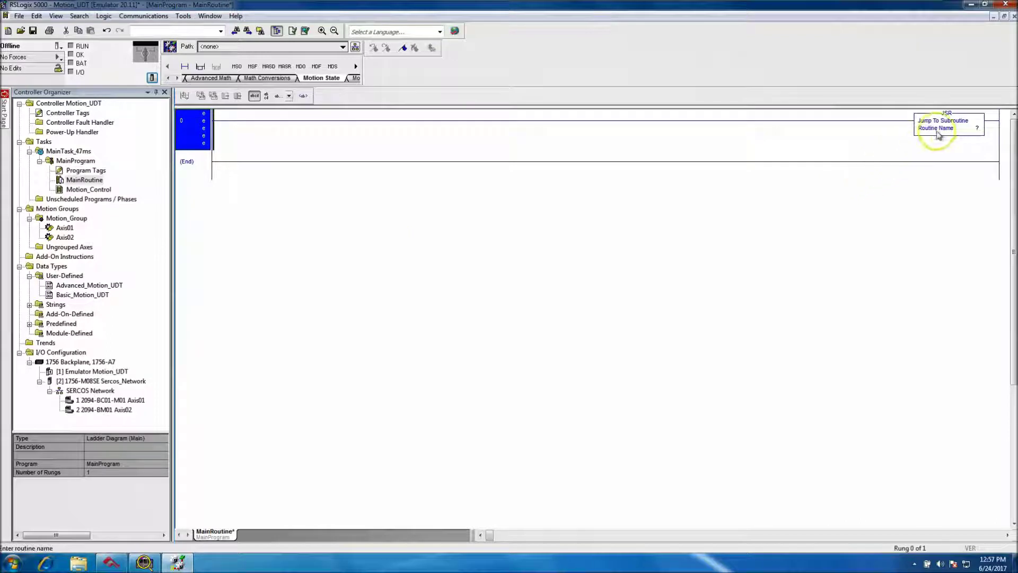
Set the JSR routine name to Motion_Control and open the Motion_Control routine
double_click(977, 128)
click(988, 130)
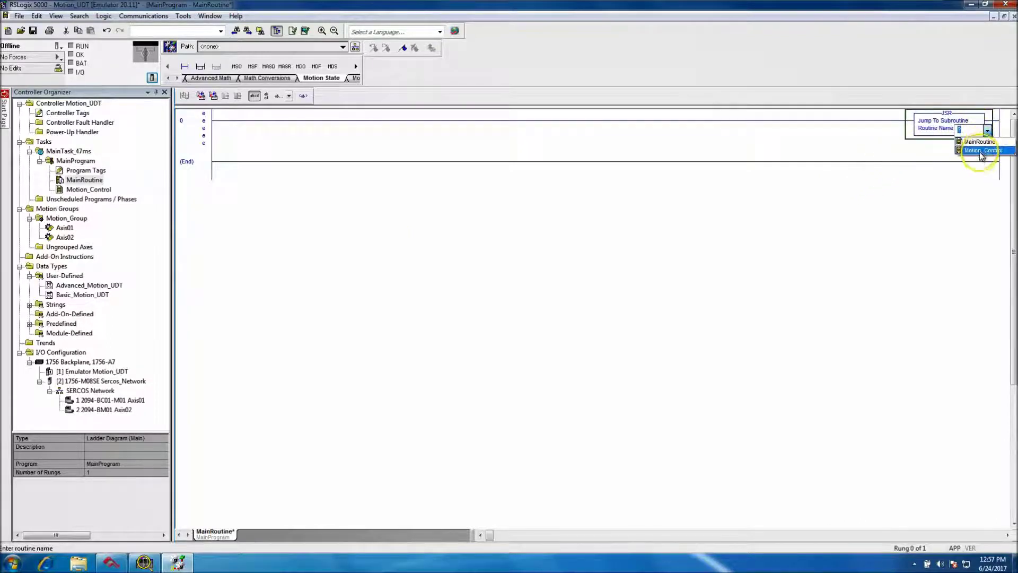
click(981, 150)
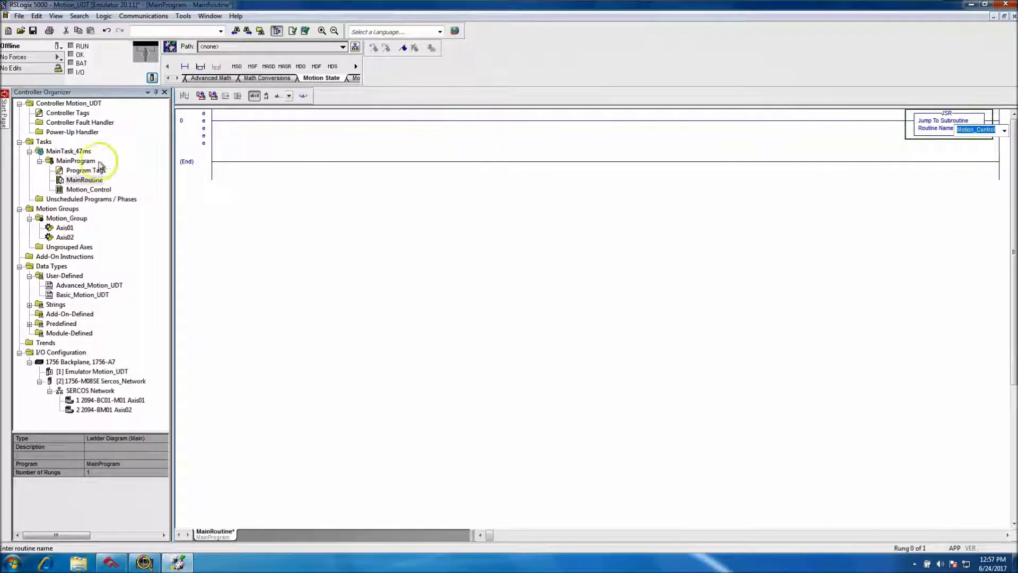
click(202, 137)
double_click(86, 189)
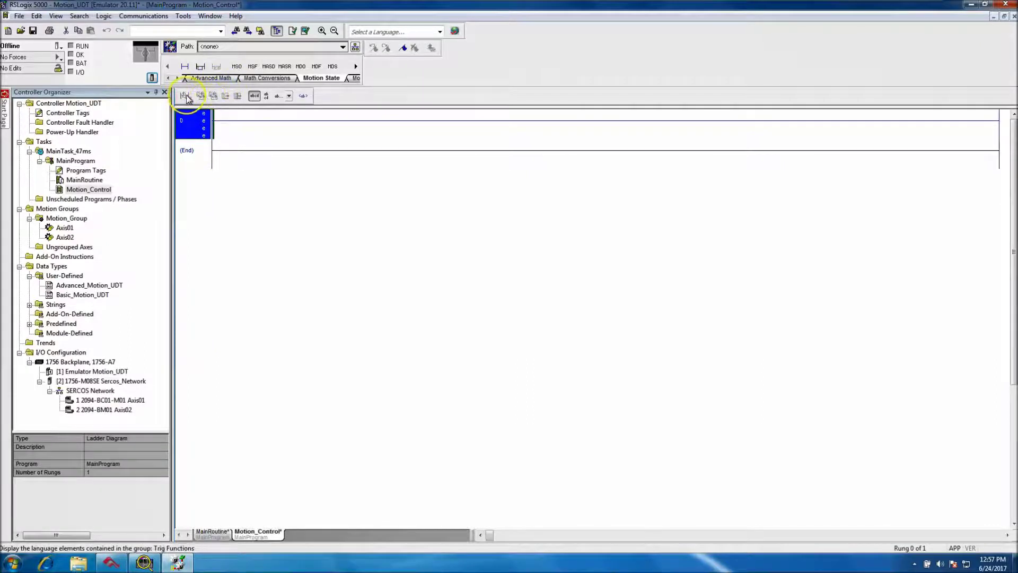
click(169, 78)
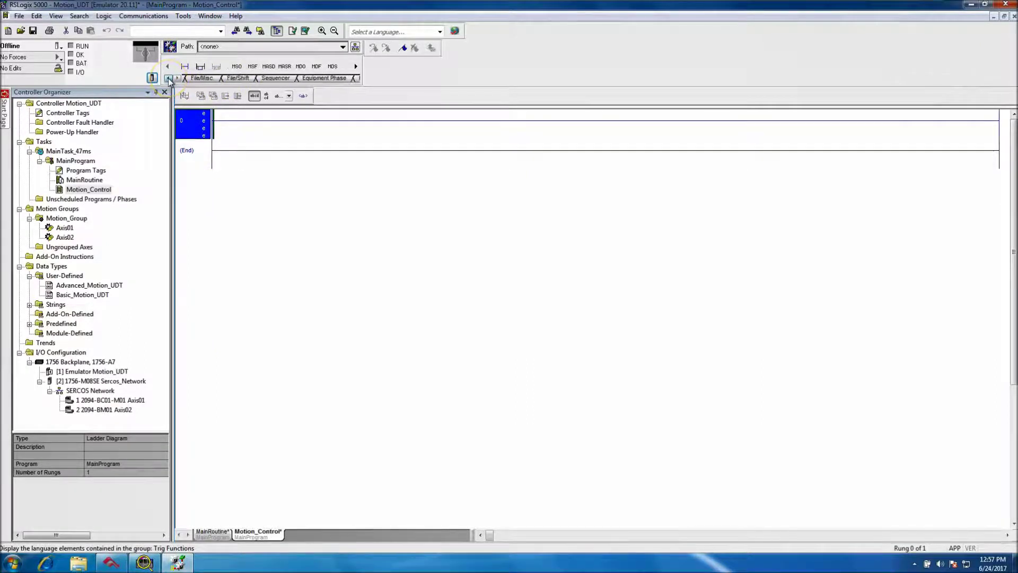
click(112, 294)
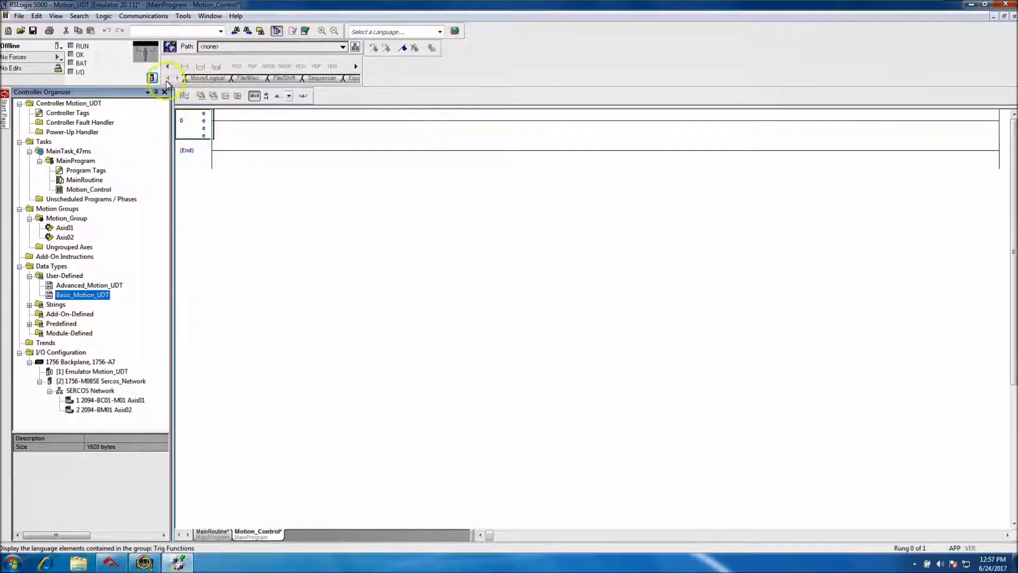
click(196, 136)
click(169, 79)
click(169, 79)
click(169, 79)
click(169, 79)
click(170, 79)
click(169, 79)
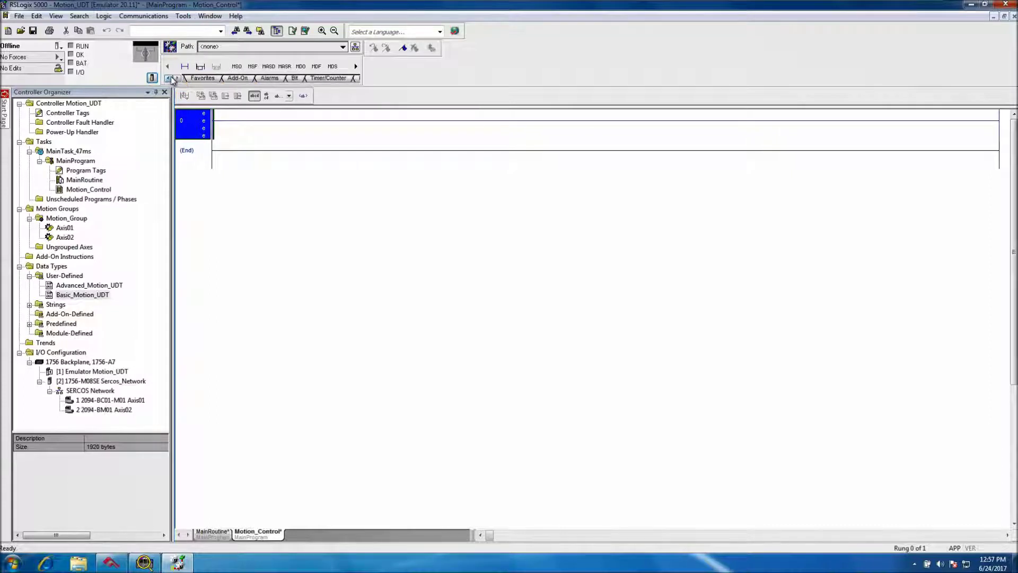
click(178, 79)
click(178, 78)
click(178, 78)
click(178, 79)
click(178, 78)
click(178, 78)
click(178, 79)
click(178, 79)
click(178, 78)
click(178, 78)
click(178, 79)
click(178, 79)
click(178, 78)
click(178, 78)
click(178, 78)
click(178, 79)
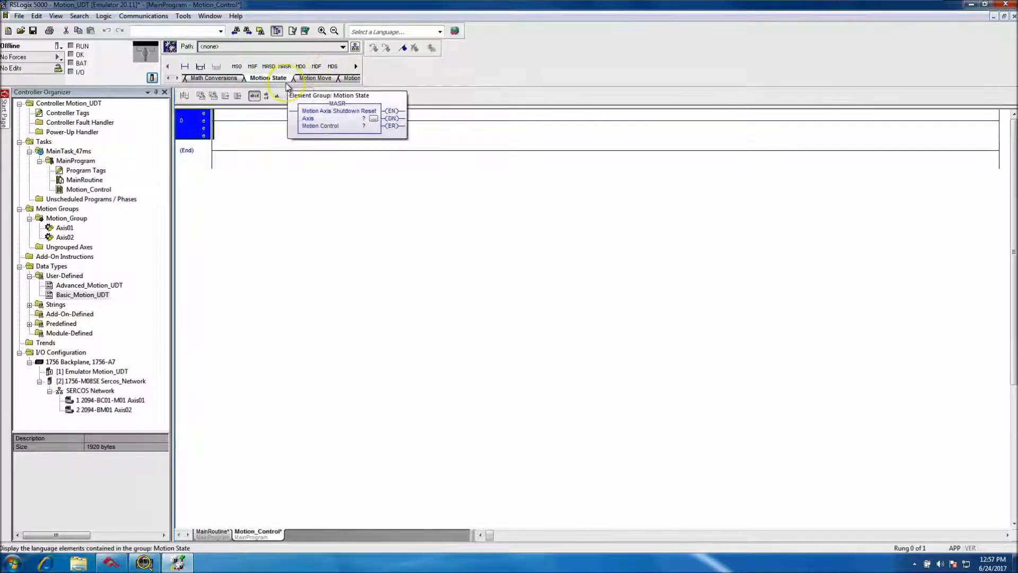
click(313, 78)
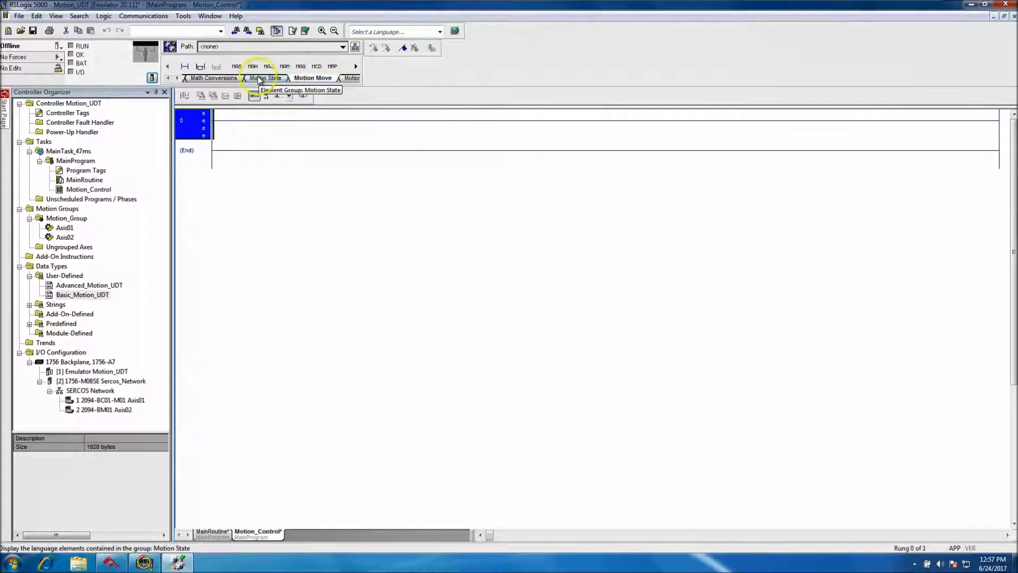
click(351, 78)
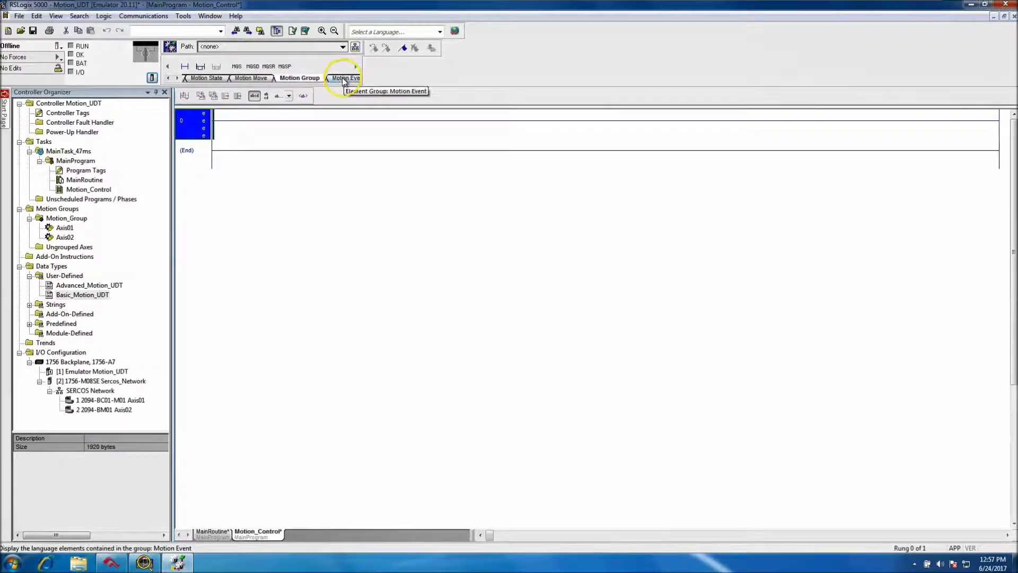
click(343, 79)
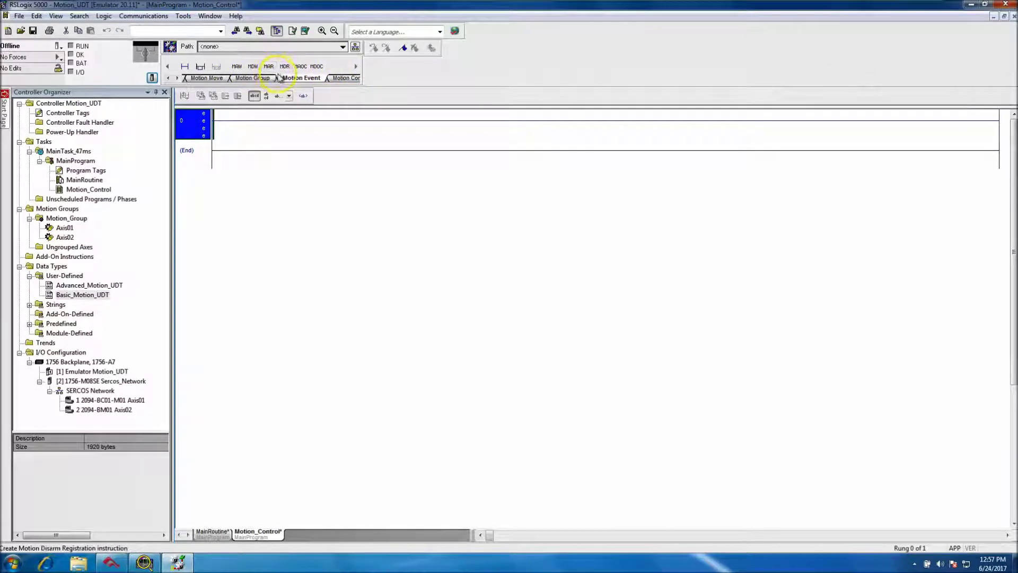
click(176, 78)
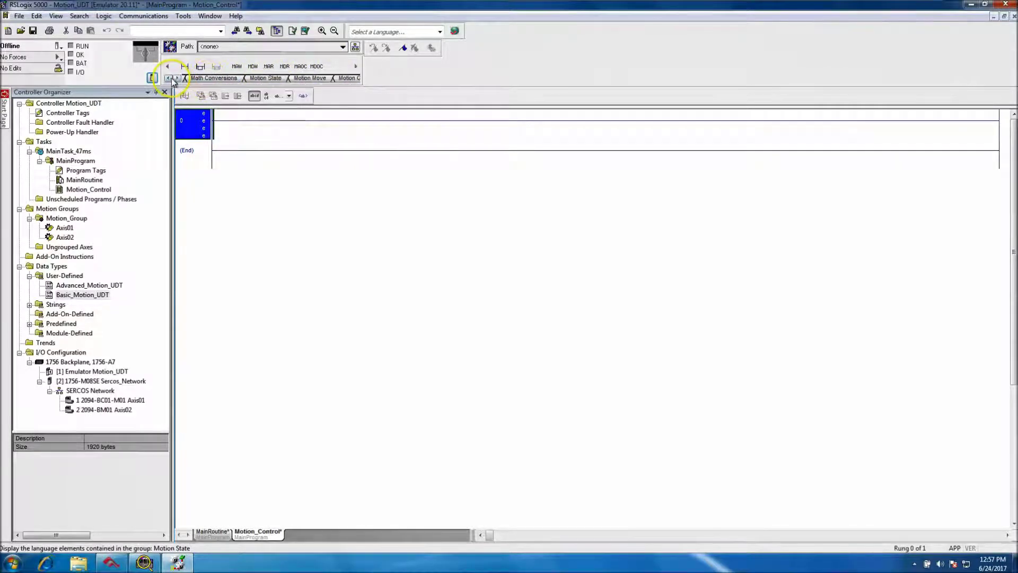
click(268, 78)
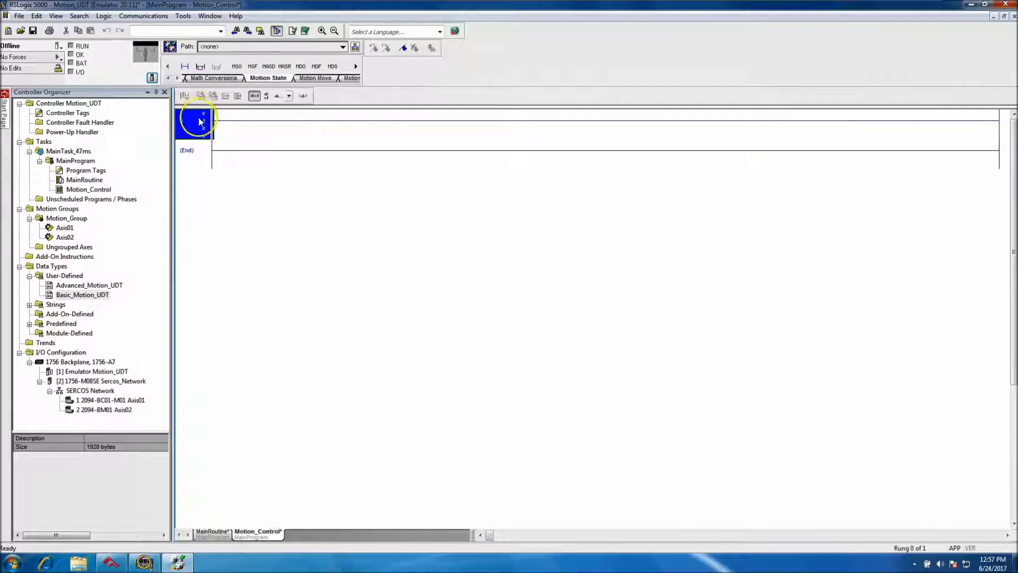
Place an MSO instruction on rung 0, add rung 1, and place a second MSO on it
drag(236, 66, 222, 133)
click(202, 169)
right_click(206, 166)
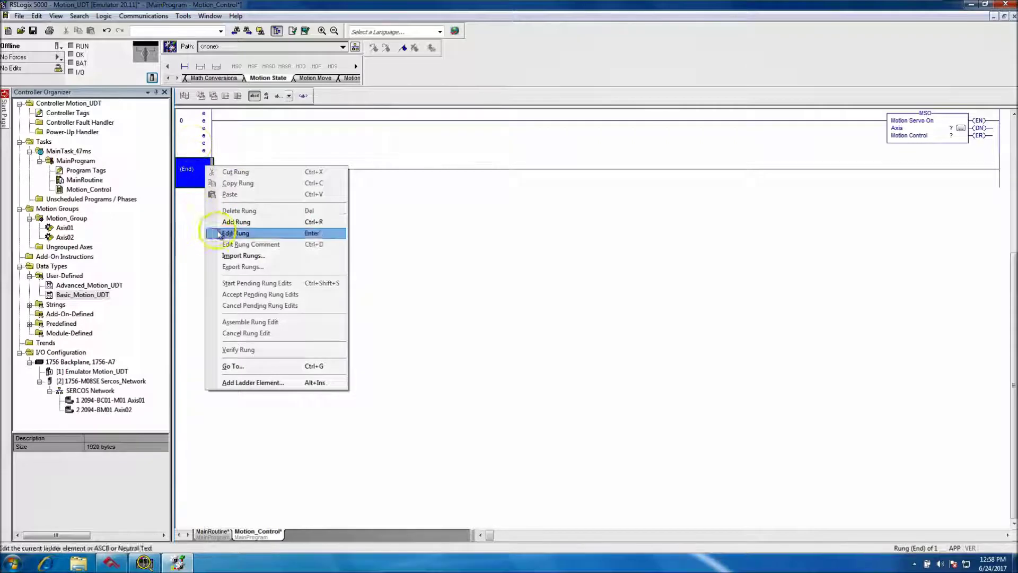
click(228, 222)
drag(242, 64, 218, 175)
Set the Axis operand to Axis01 on rung 0's MSO and Axis02 on rung 1's MSO
right_click(937, 129)
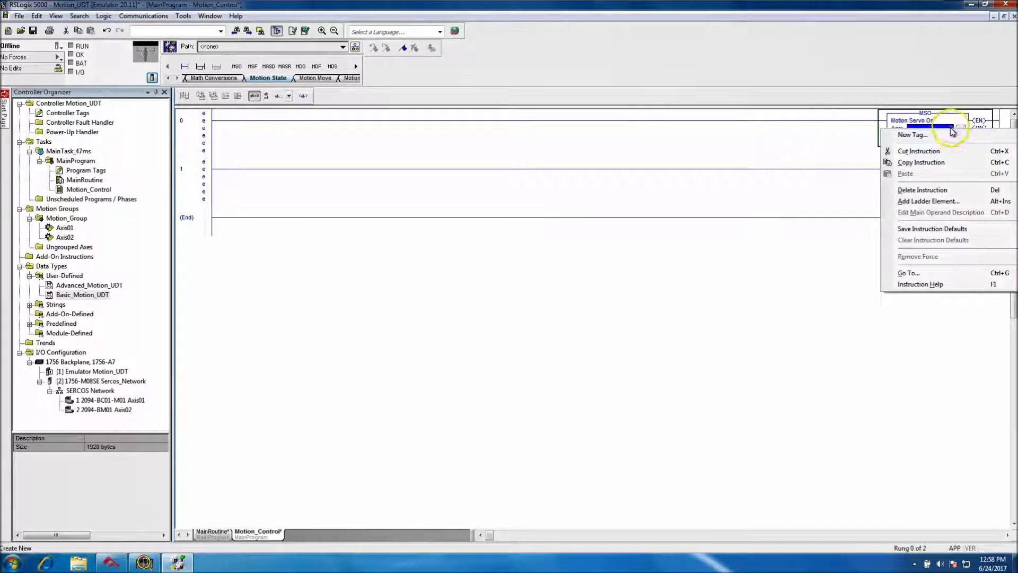
key(Escape)
click(963, 129)
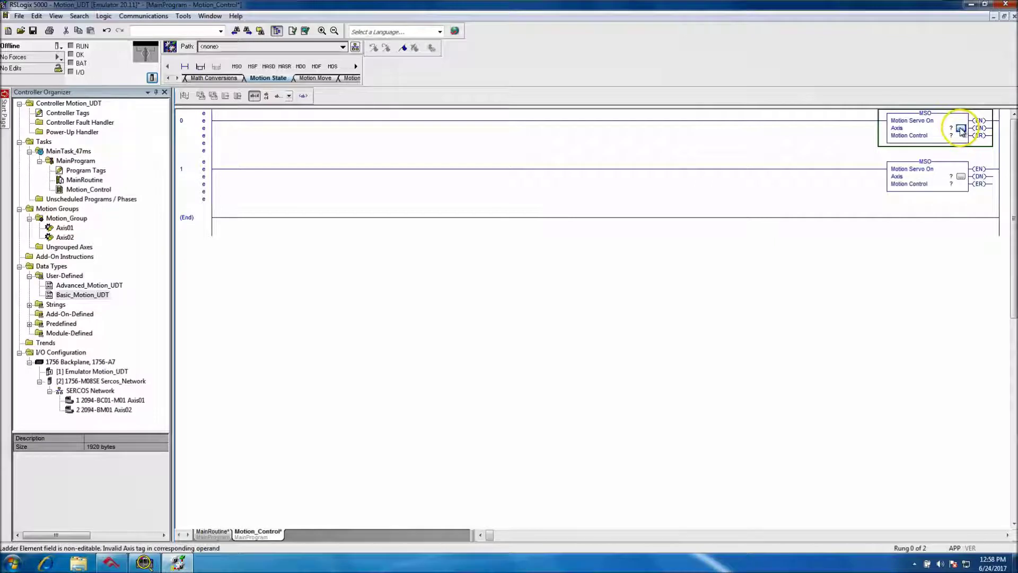
click(786, 168)
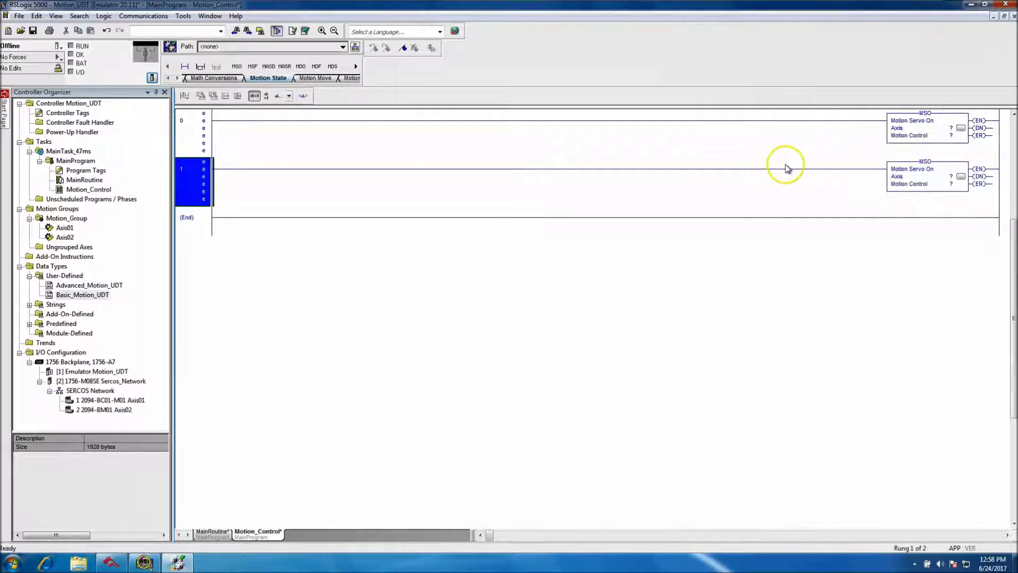
double_click(952, 129)
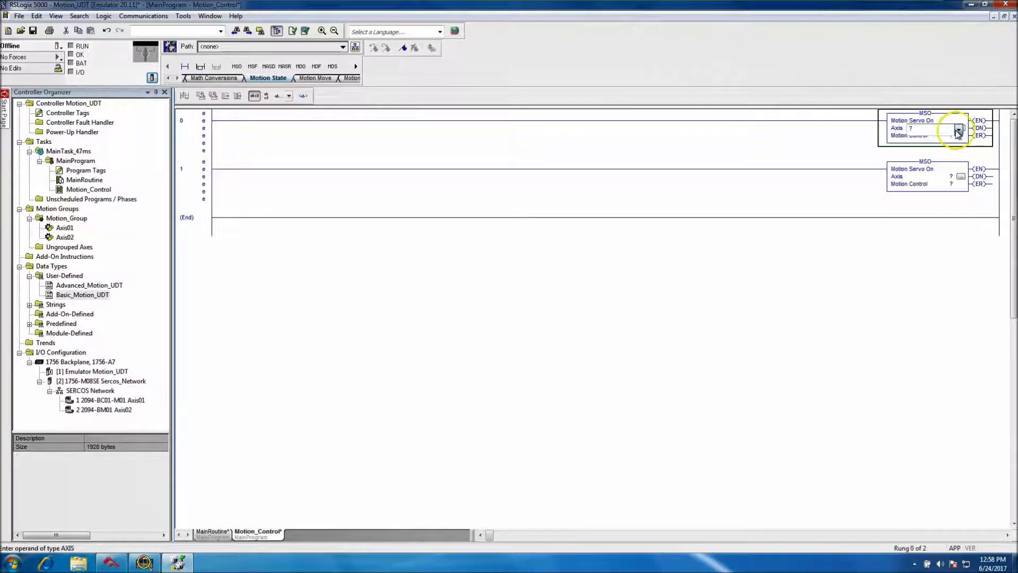
click(958, 131)
click(830, 169)
click(750, 159)
double_click(952, 176)
click(959, 178)
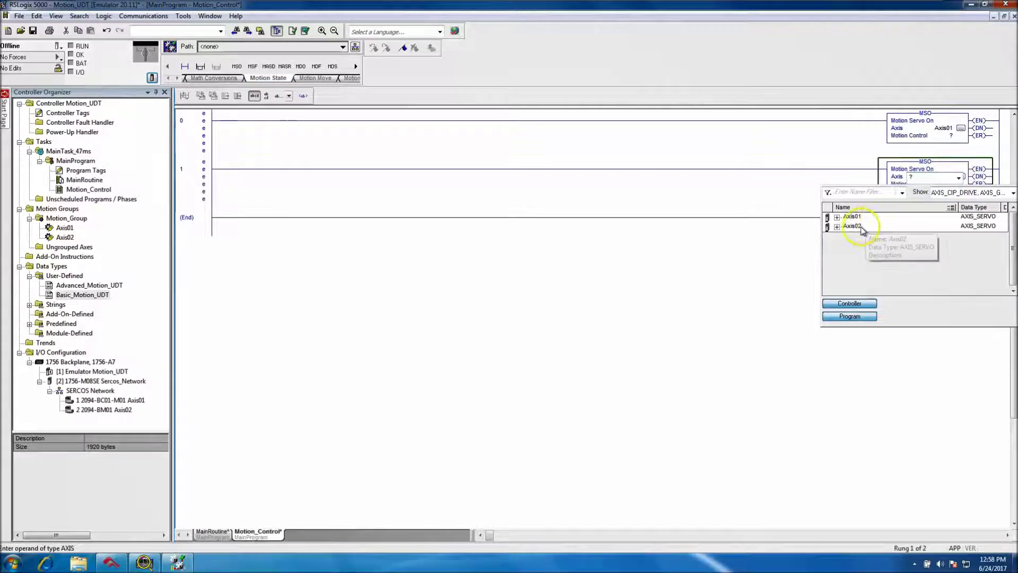
click(860, 229)
Begin creating a new tag for rung 0's MSO motion control operand
click(944, 129)
right_click(946, 130)
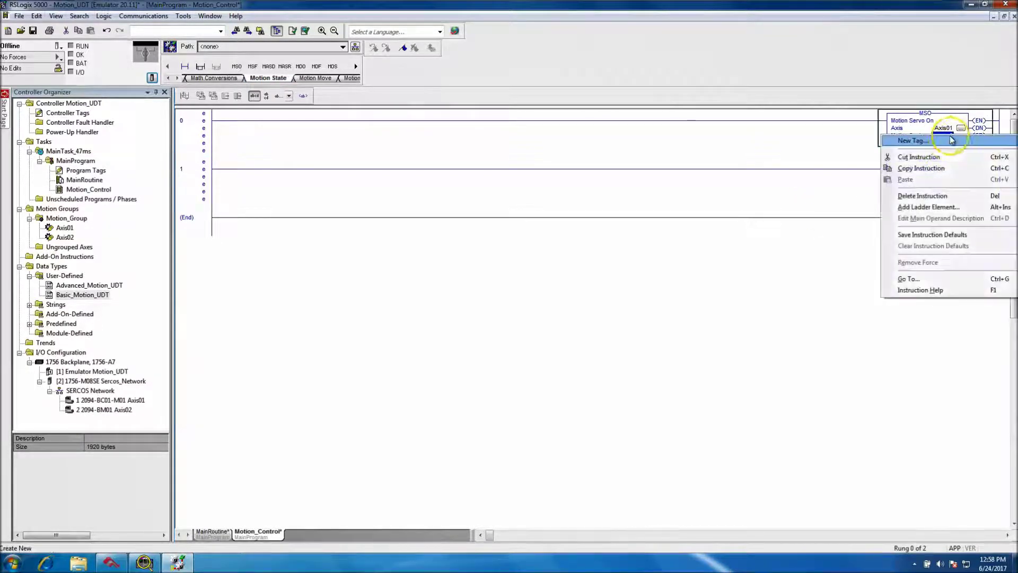
click(912, 140)
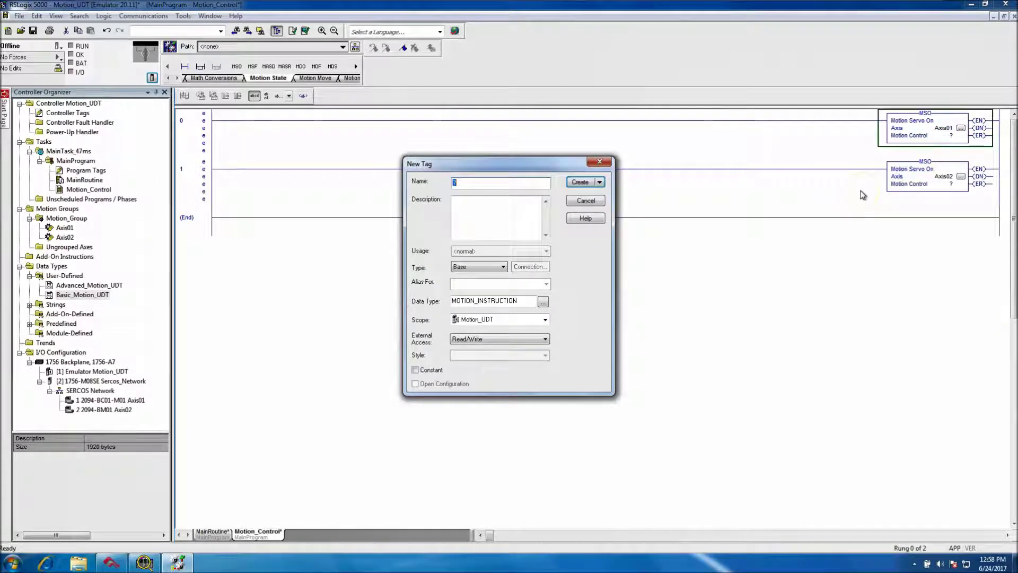